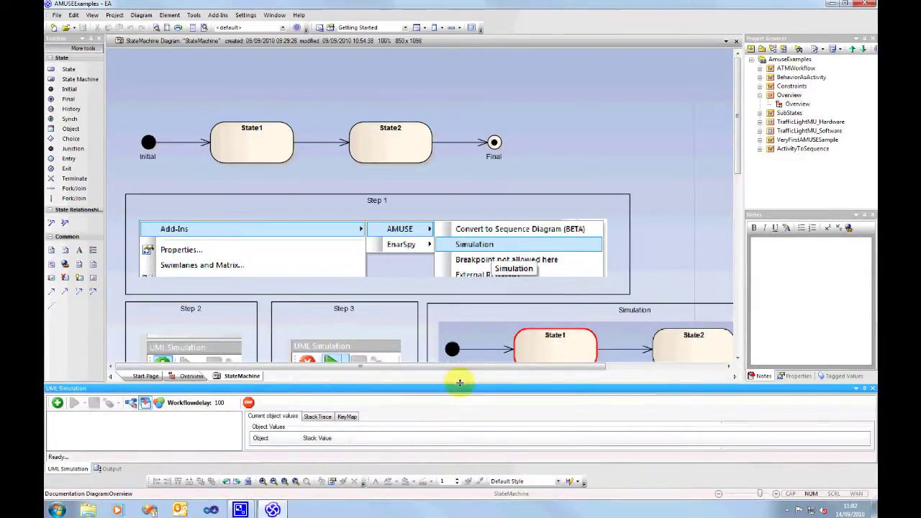
Enlarge the UML Simulation panel and add the StateMachine workflow to its list.
left_click_drag(460, 381, 464, 356)
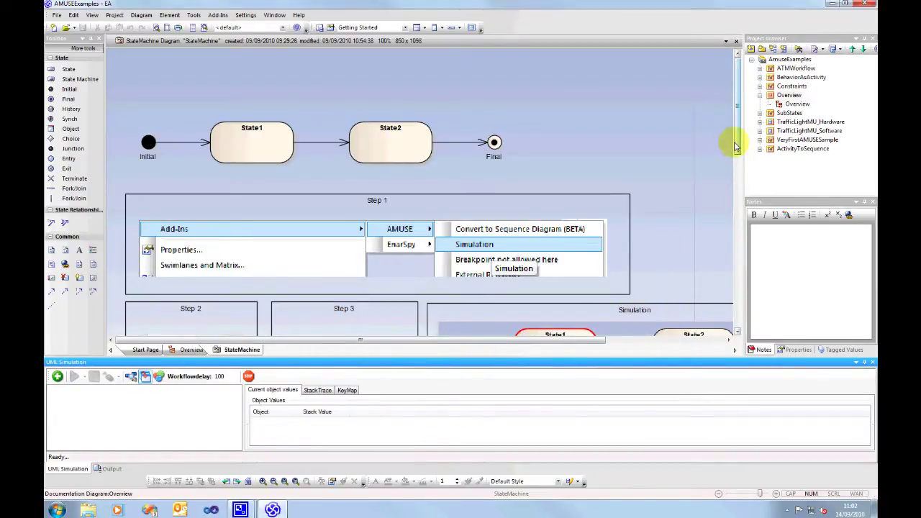
left_click_drag(738, 144, 742, 165)
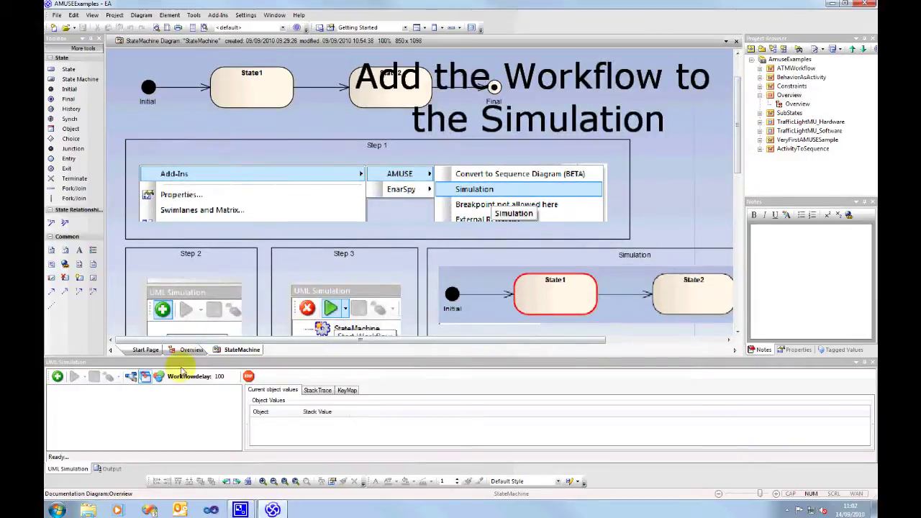
left_click(58, 376)
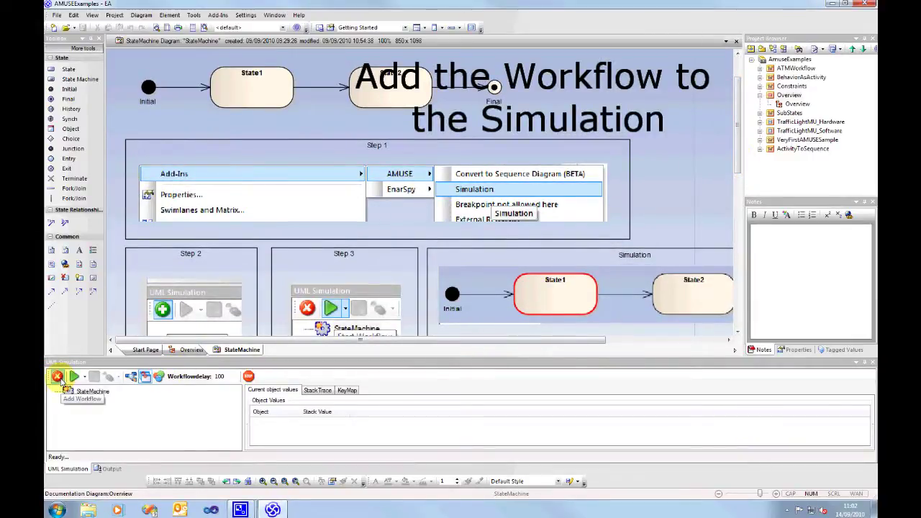
left_click(85, 392)
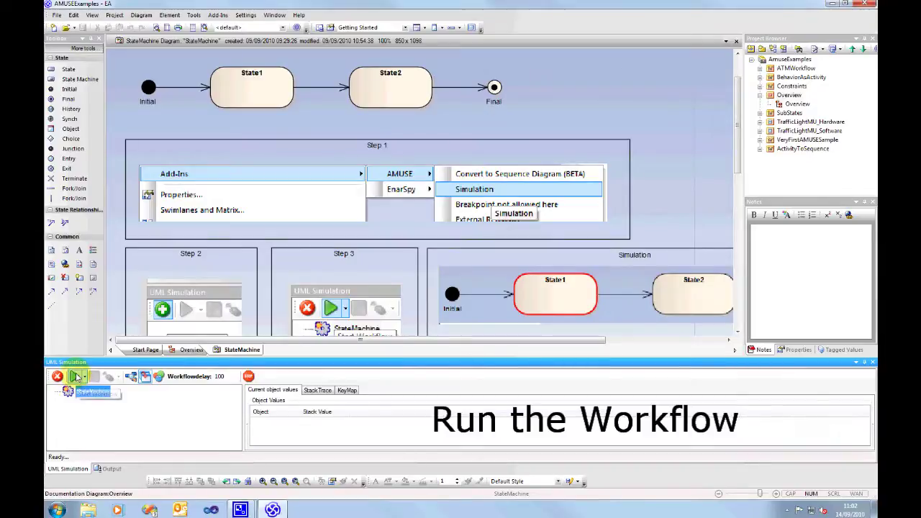
Start and pause the StateMachine workflow, then read the activated, entered and exited states in the Output log.
left_click(75, 376)
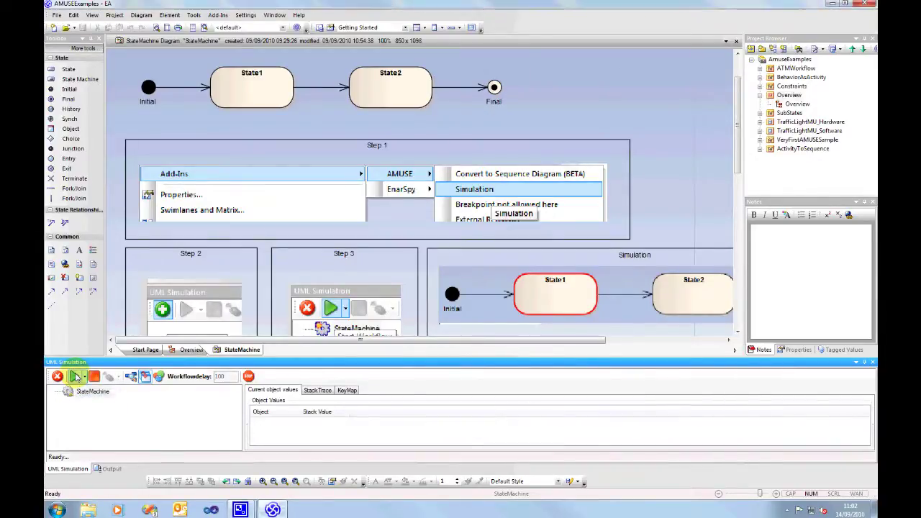
left_click(75, 377)
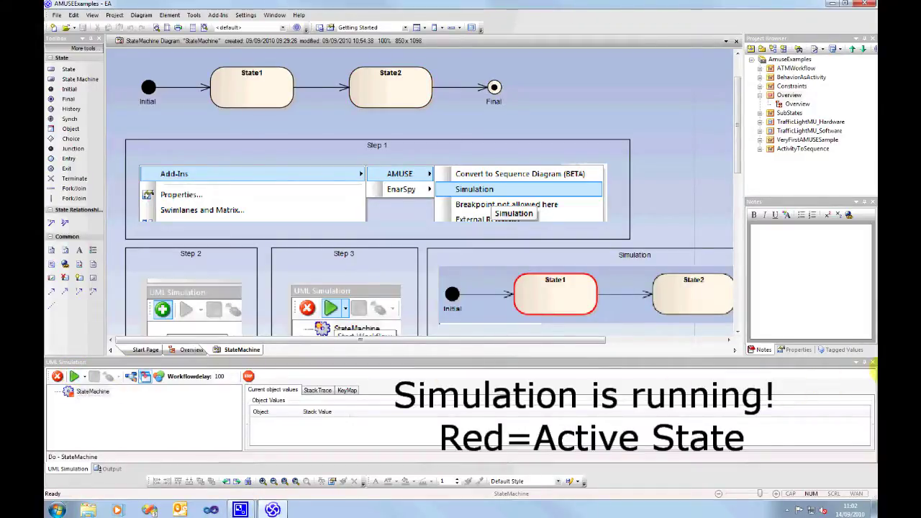
left_click(110, 468)
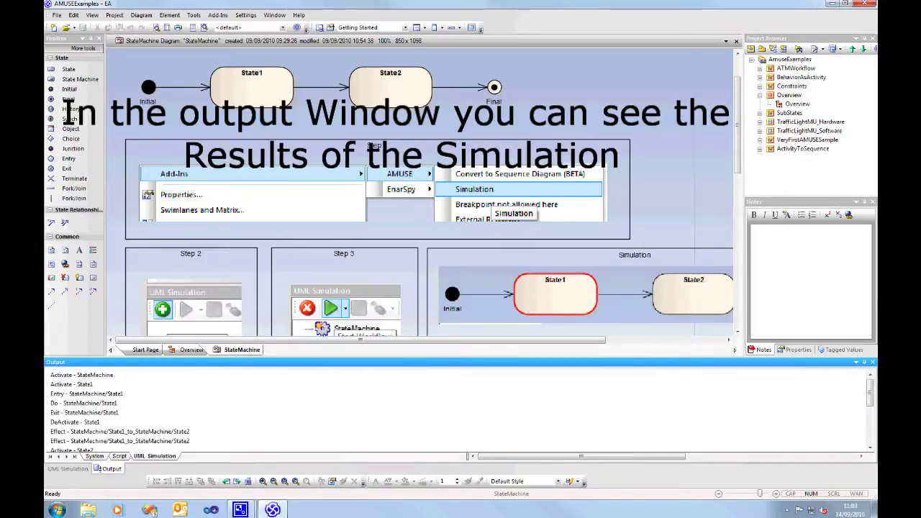
left_click_drag(870, 403, 868, 431)
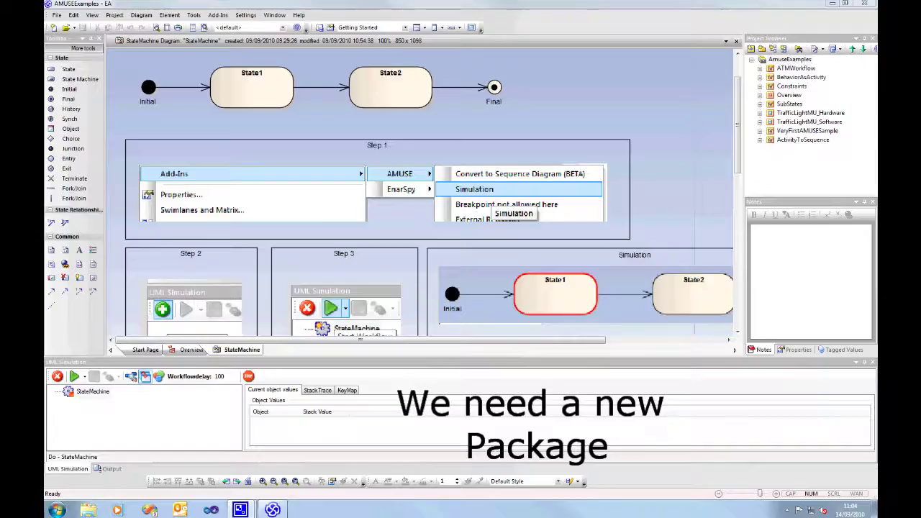
Create a view named AmuseSampleFromScratch under the AmuseExamples root, with a chosen icon style.
left_click(786, 59)
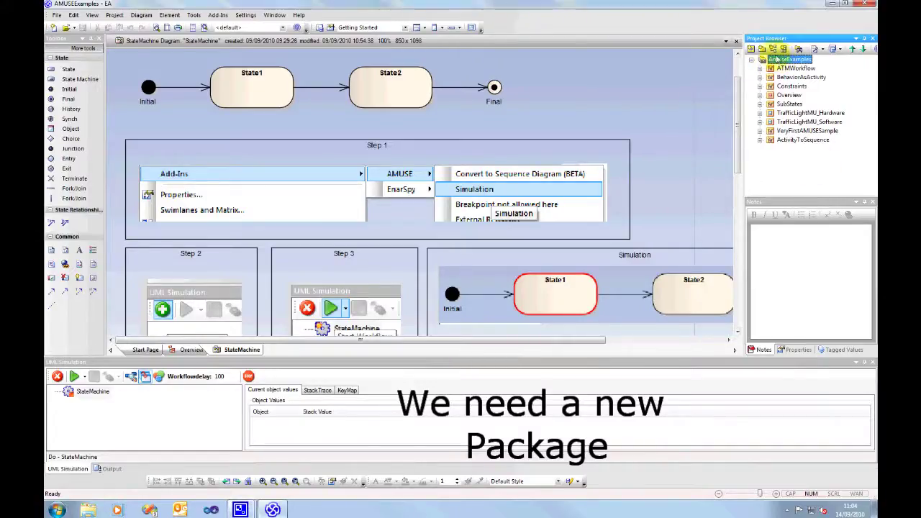
left_click(765, 52)
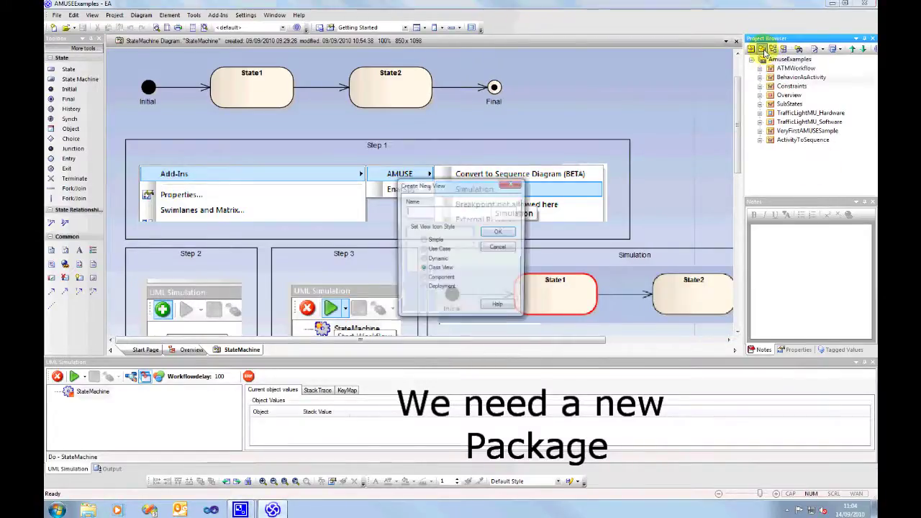
type("AmuseSampleFromScratch")
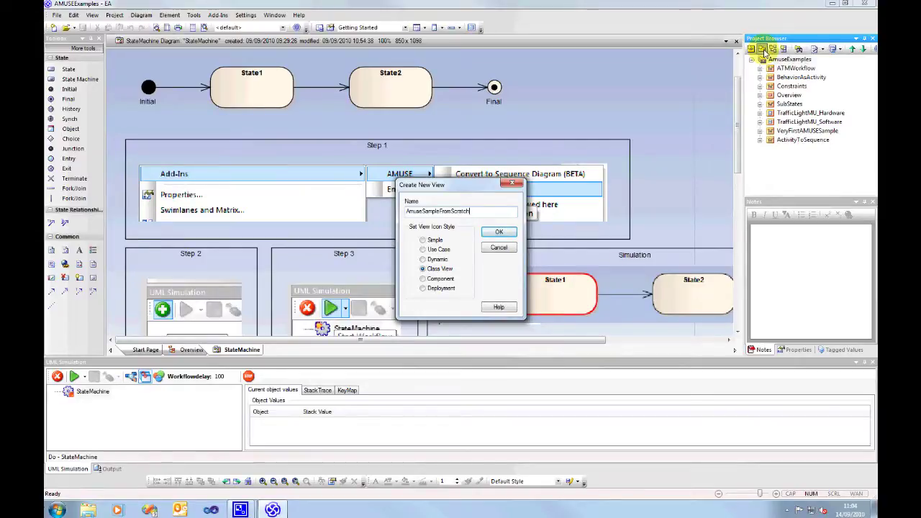
left_click(422, 259)
left_click(498, 234)
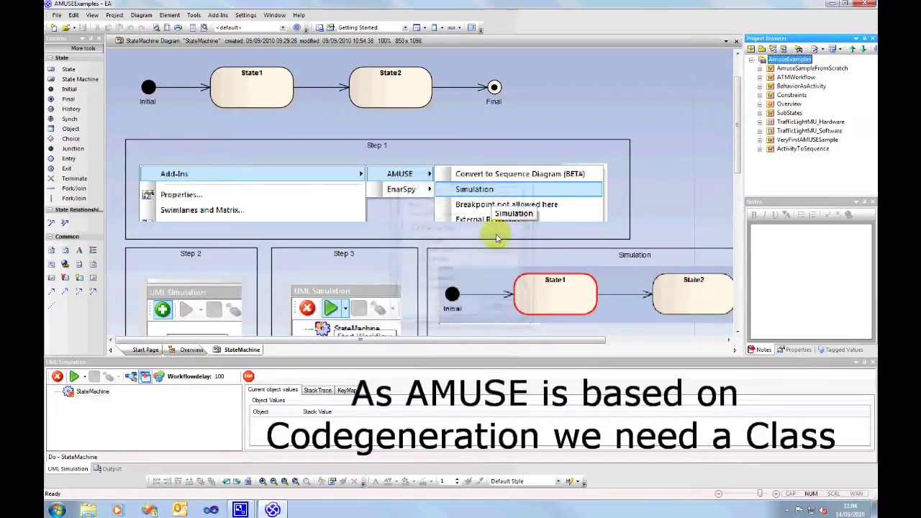
Add a Class element named MyFirstSample to the AmuseSampleFromScratch view.
left_click(777, 69)
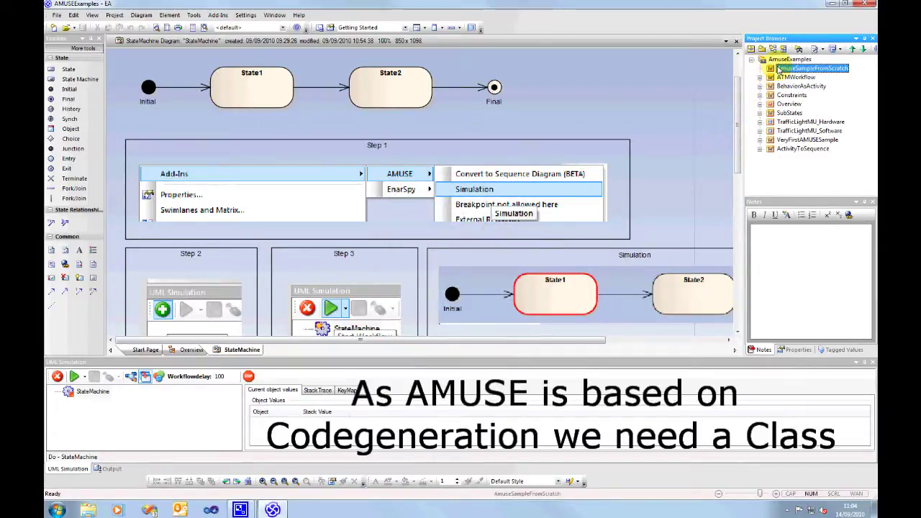
right_click(777, 70)
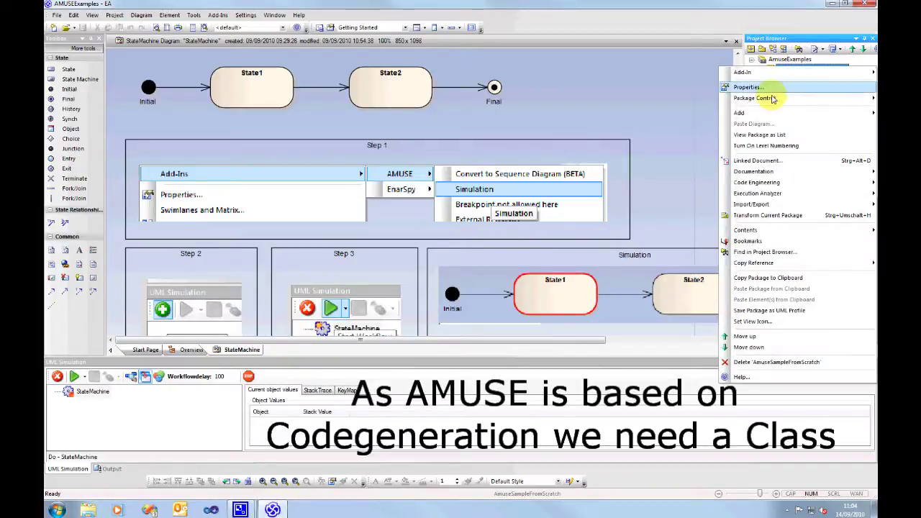
mouse_move(775, 115)
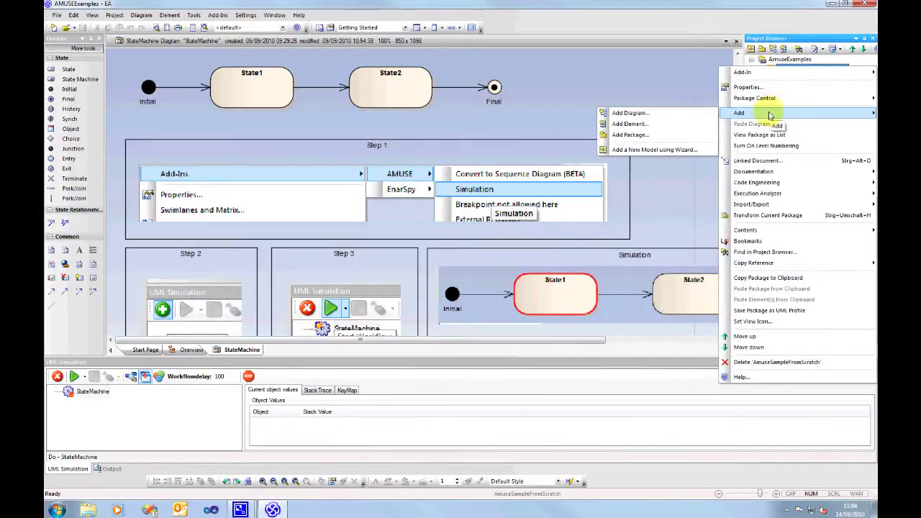
left_click(630, 125)
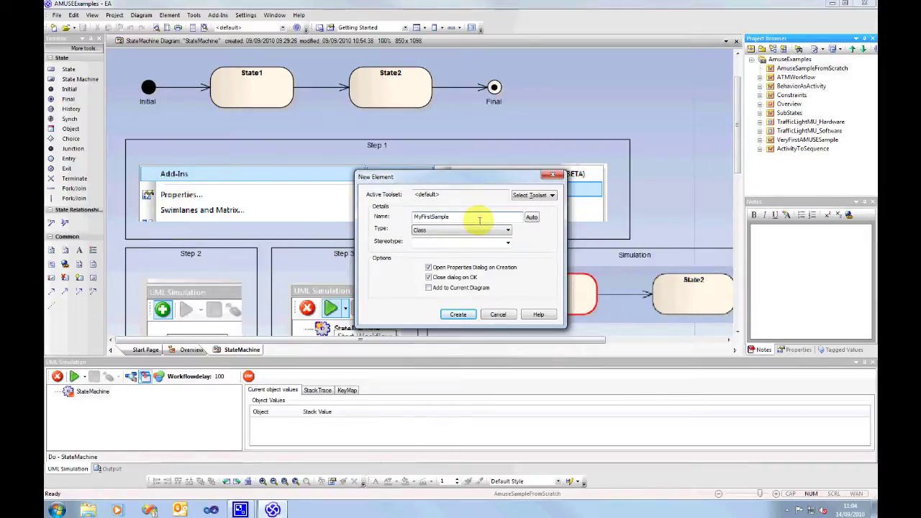
left_click(458, 315)
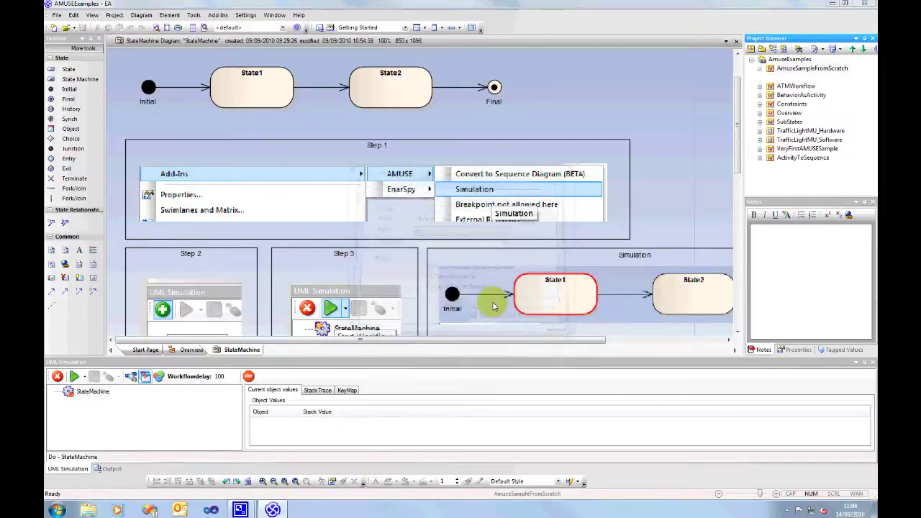
left_click(405, 358)
left_click(802, 77)
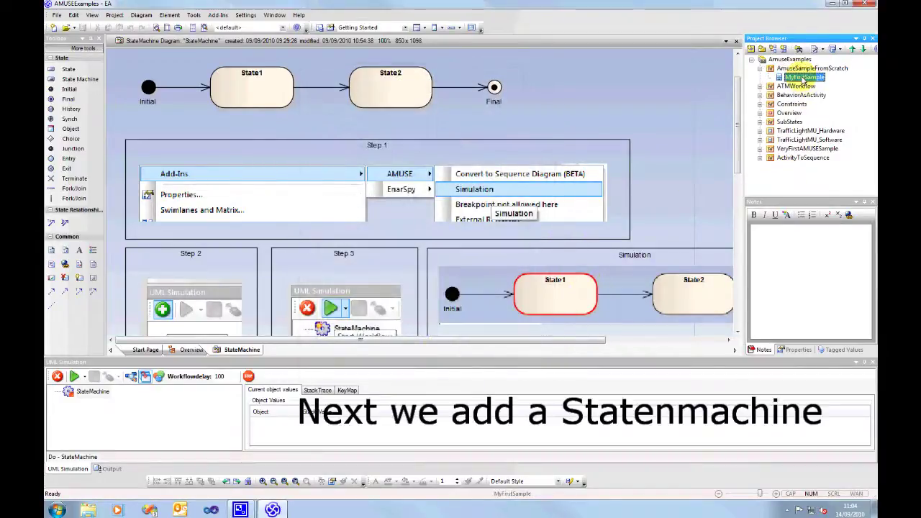
Add a State Machine under the MyFirstSample class, opening its empty StateMachine diagram.
right_click(802, 79)
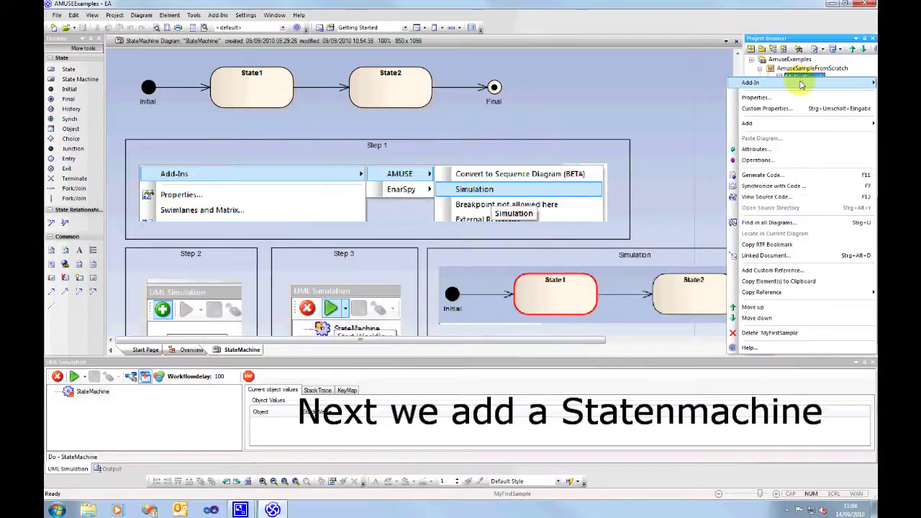
mouse_move(801, 84)
mouse_move(752, 124)
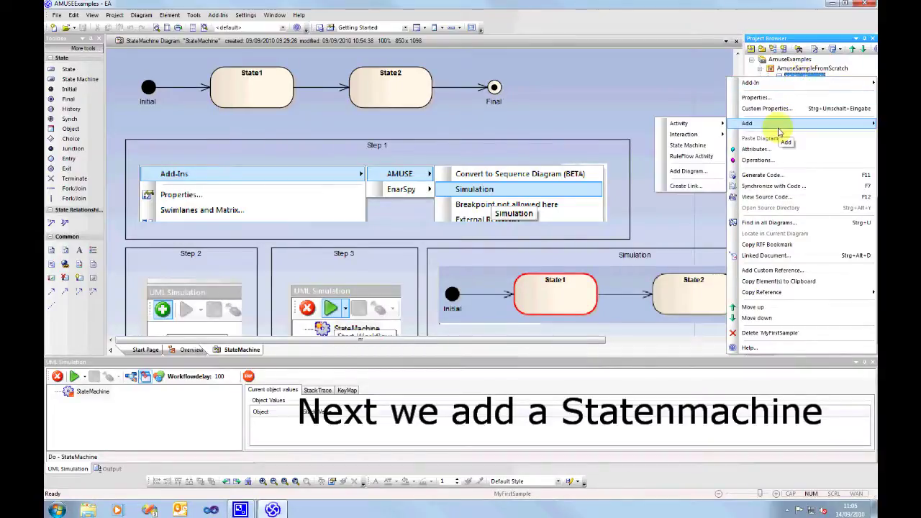
left_click(690, 145)
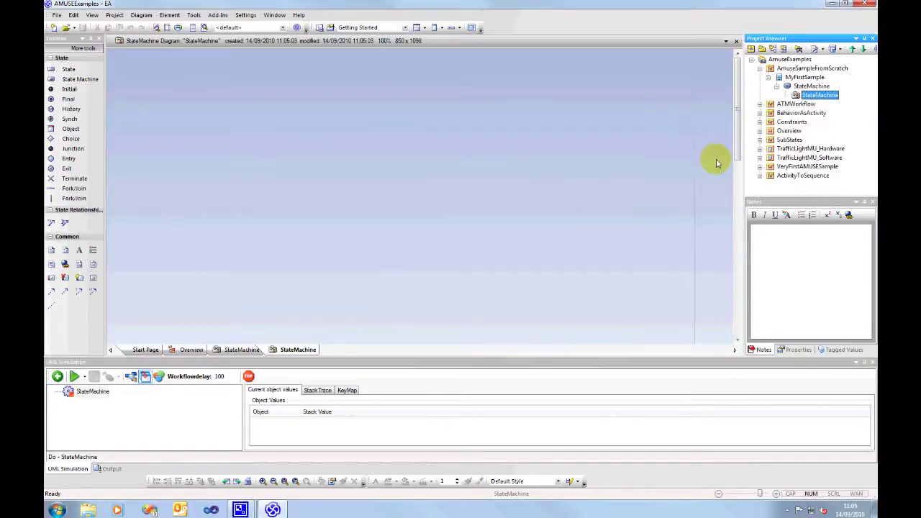
Place Initial, State1, State2 and Final nodes left to right, then draw a link from Initial to State1.
left_click(69, 88)
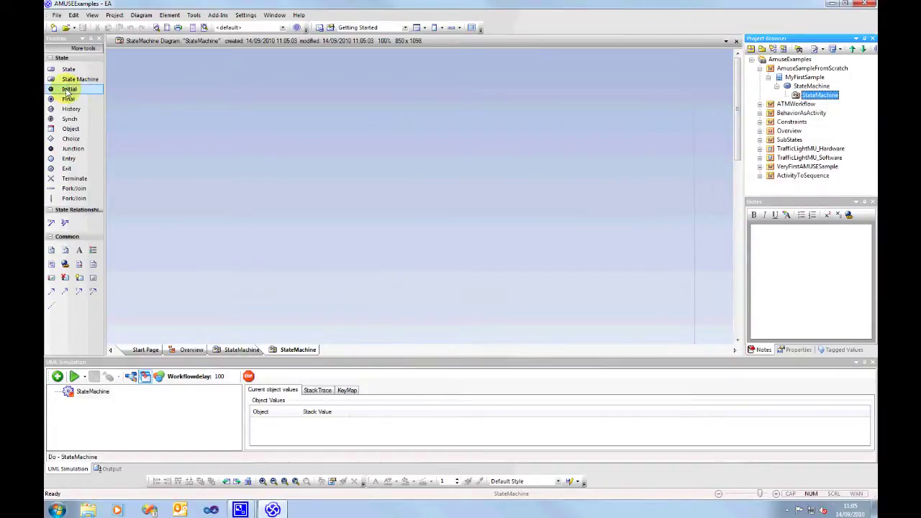
left_click(147, 107)
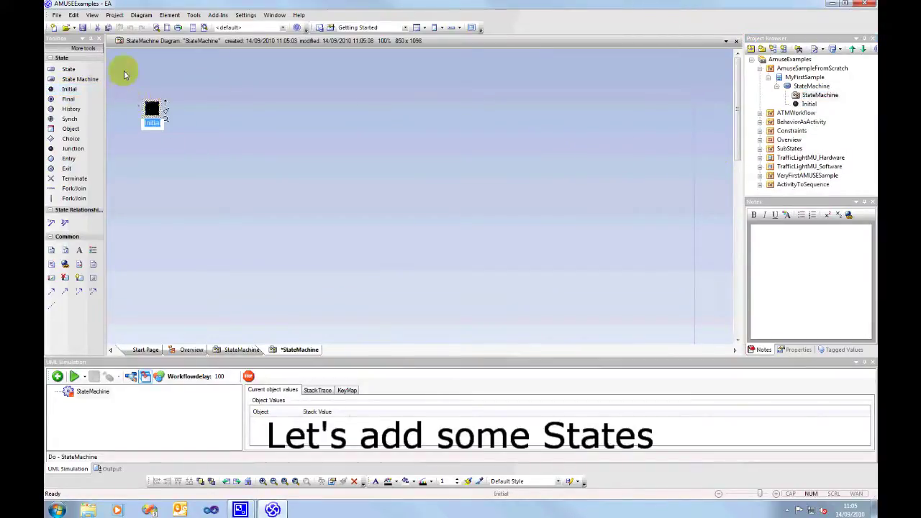
left_click(71, 69)
left_click(220, 108)
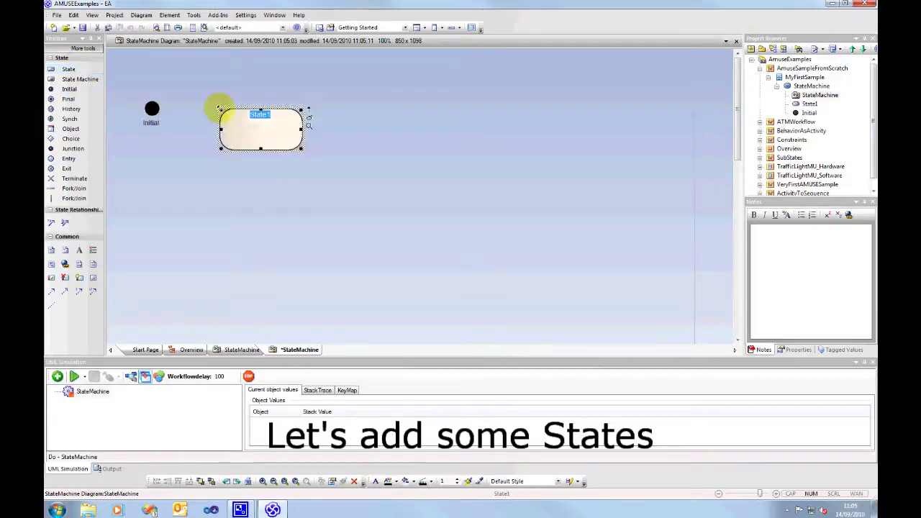
left_click(63, 69)
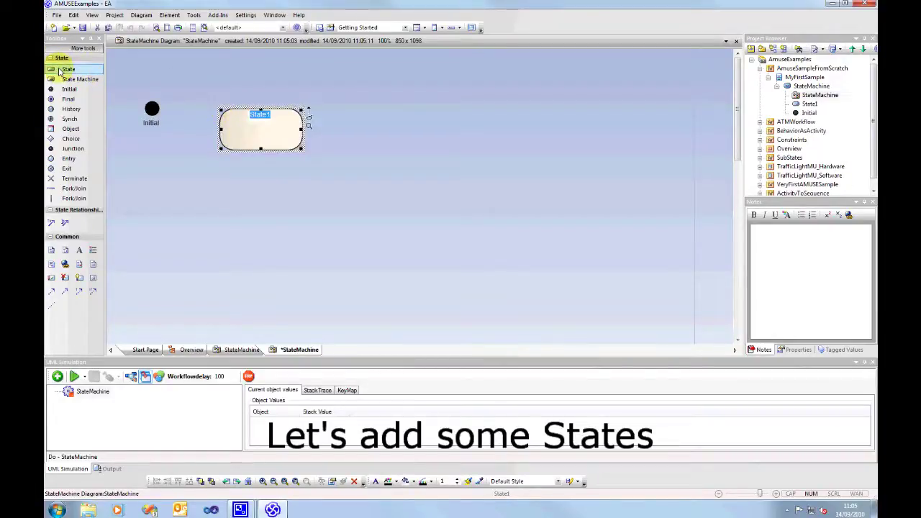
left_click(374, 113)
left_click(68, 99)
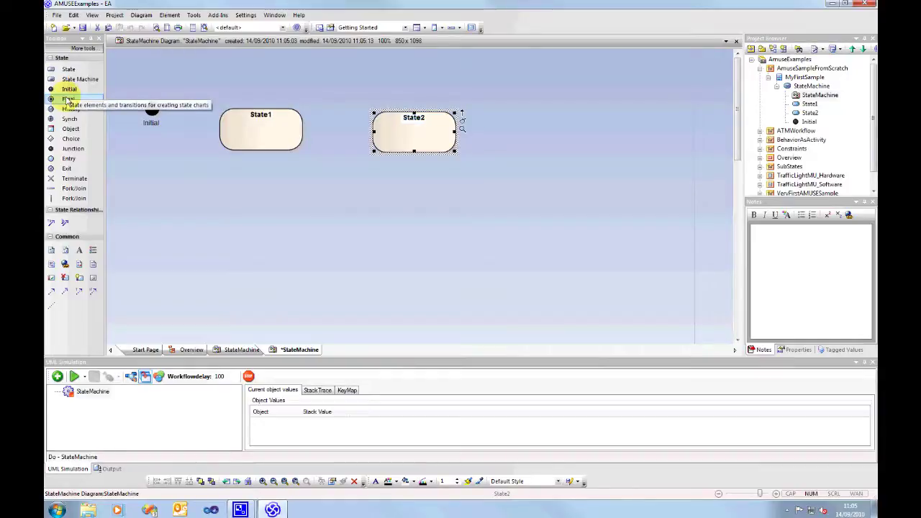
left_click(529, 126)
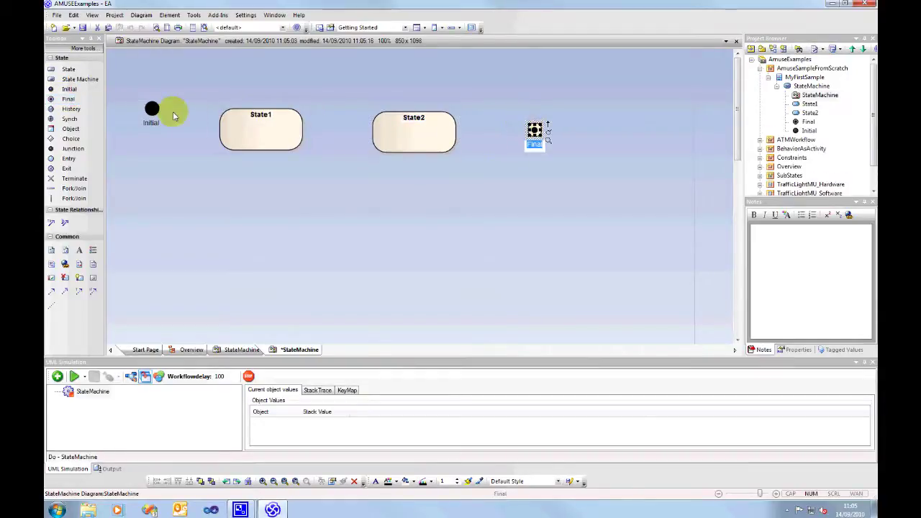
left_click(153, 109)
left_click_drag(162, 104, 223, 128)
Make Initial→State1, State1→State2 and State2→Final all Transition links.
left_click(245, 131)
left_click(291, 120)
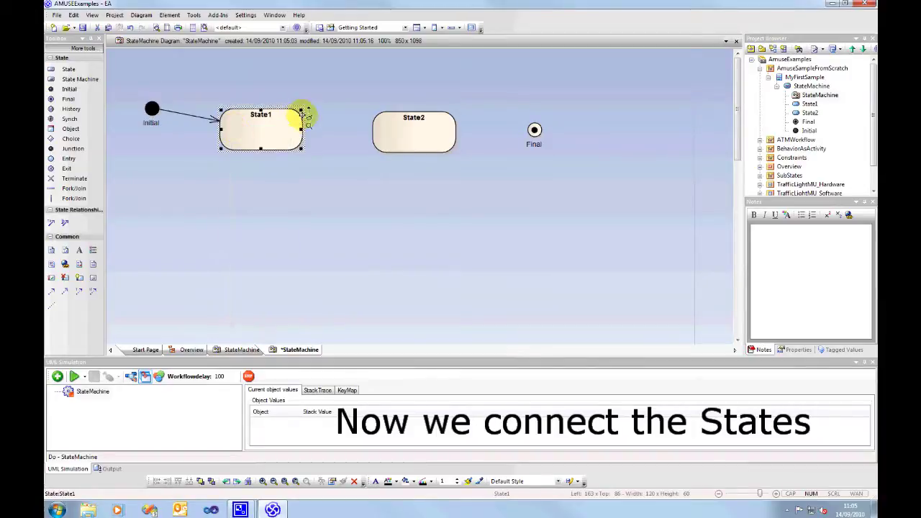
left_click_drag(307, 113, 389, 128)
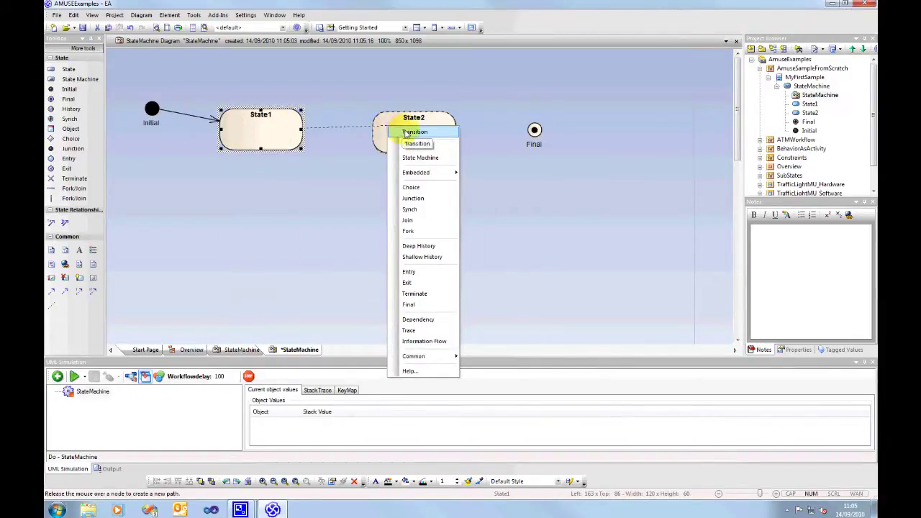
left_click(407, 133)
left_click(435, 129)
left_click_drag(463, 117, 532, 129)
left_click(550, 148)
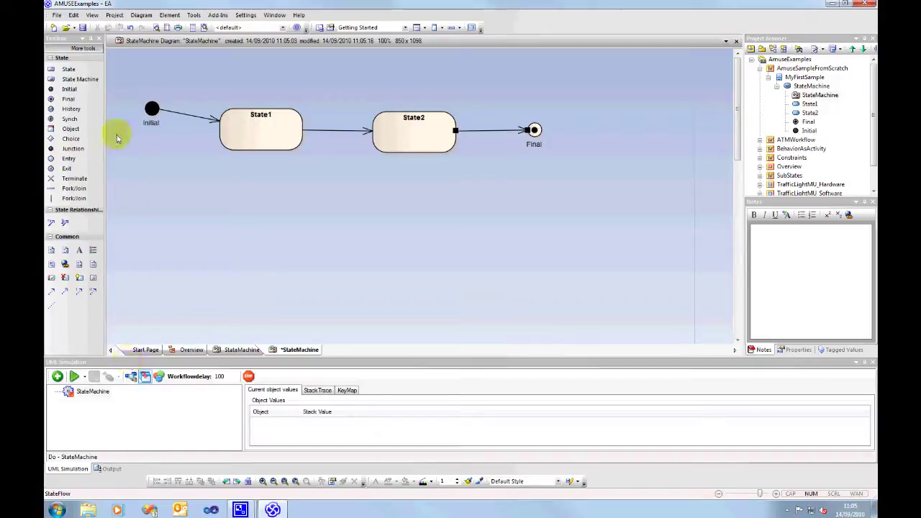
Save the diagram, add it as a workflow with delay 500, and start the simulation.
left_click(82, 29)
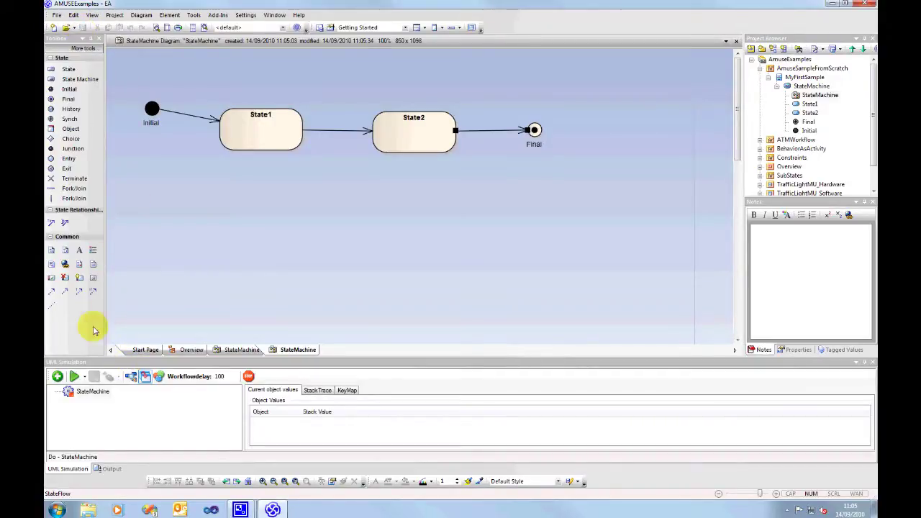
left_click(57, 376)
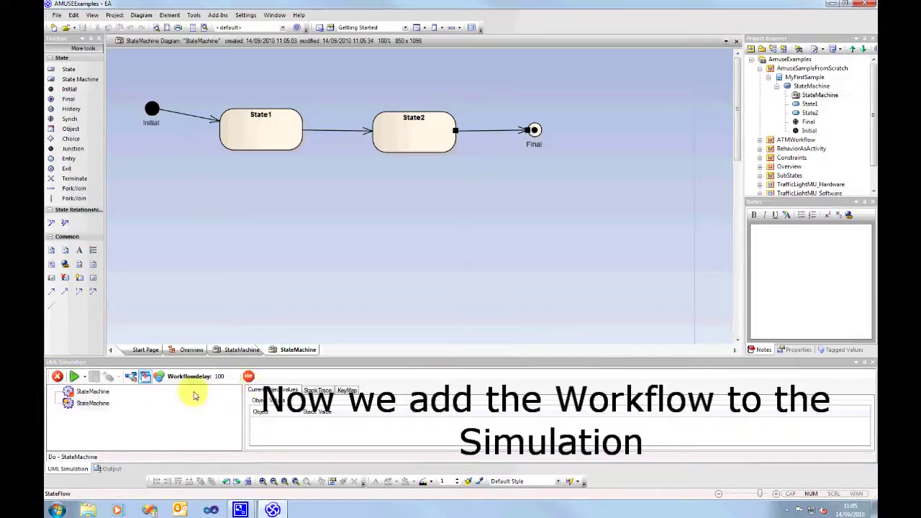
left_click(230, 377)
left_click_drag(231, 377, 213, 380)
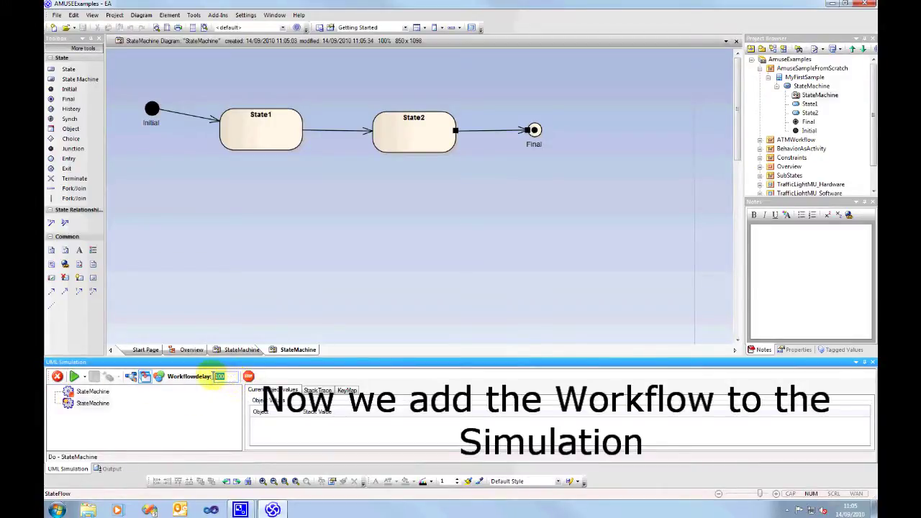
type("5")
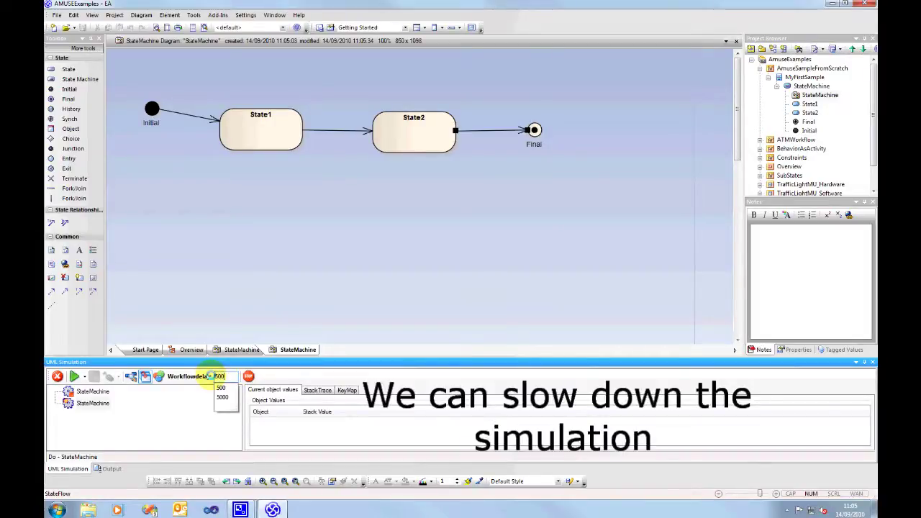
key("Return")
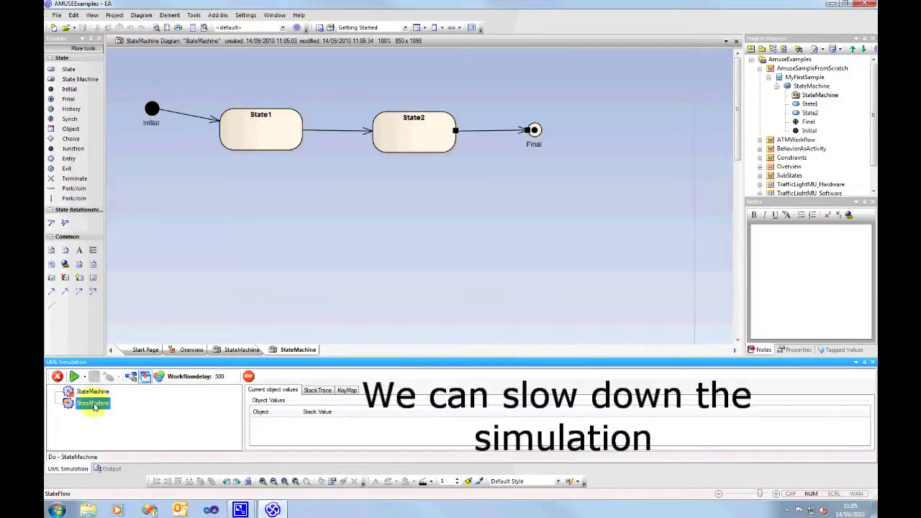
left_click(75, 377)
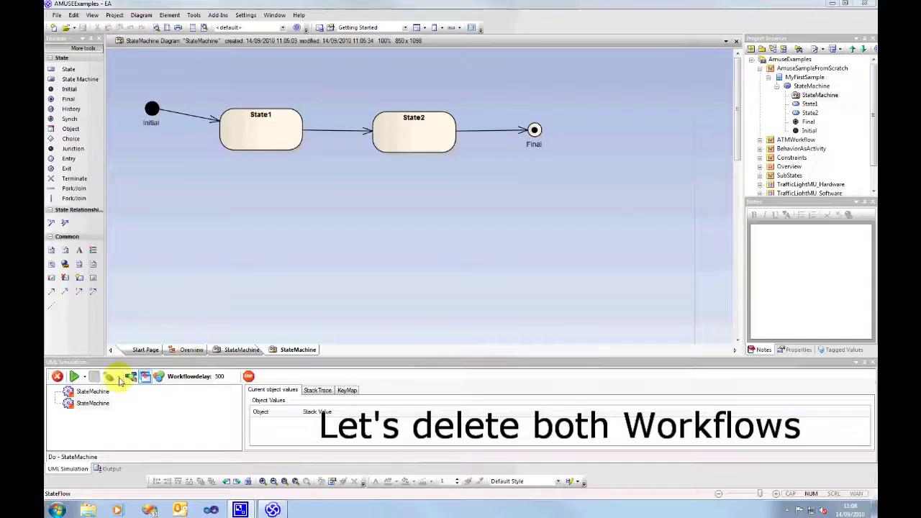
Delete the second StateMachine entry from the UML Simulation list.
left_click(97, 407)
key("Delete")
Remove the last workflow, then open ATM Workflow Example from the Overview diagram.
left_click(57, 377)
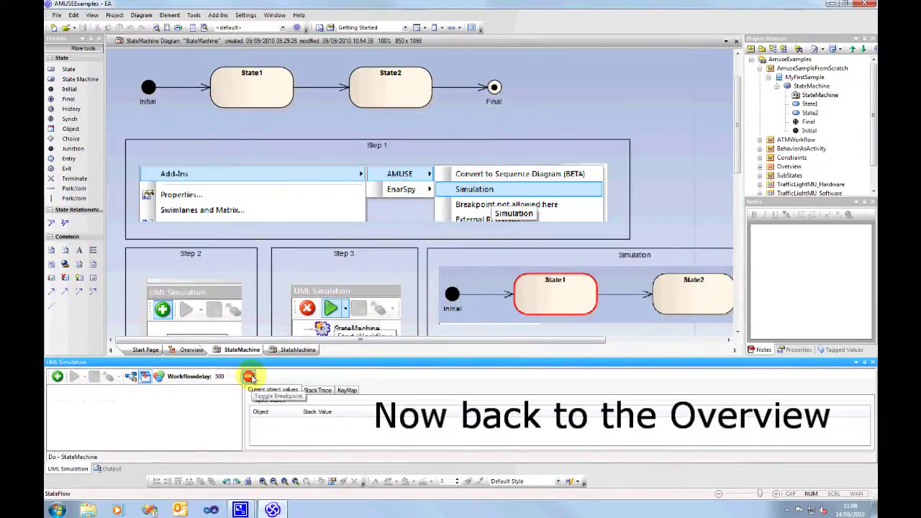
left_click(192, 350)
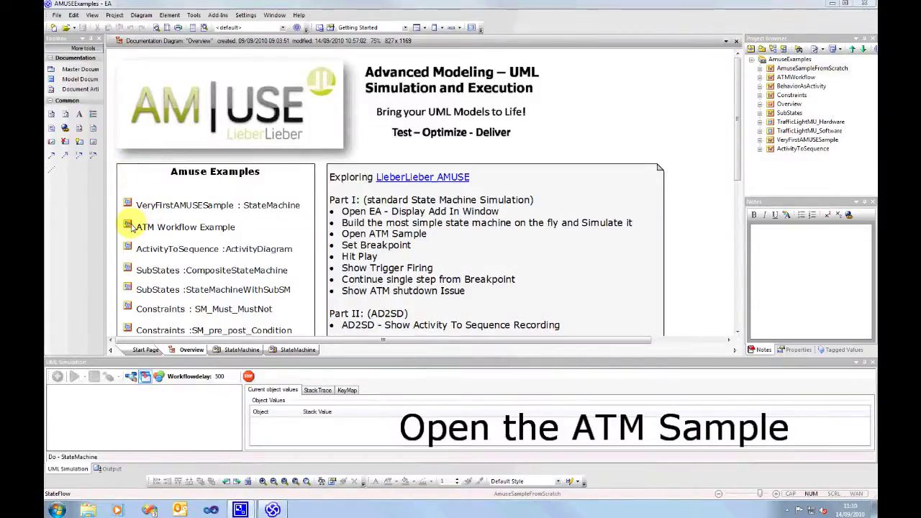
double_click(131, 227)
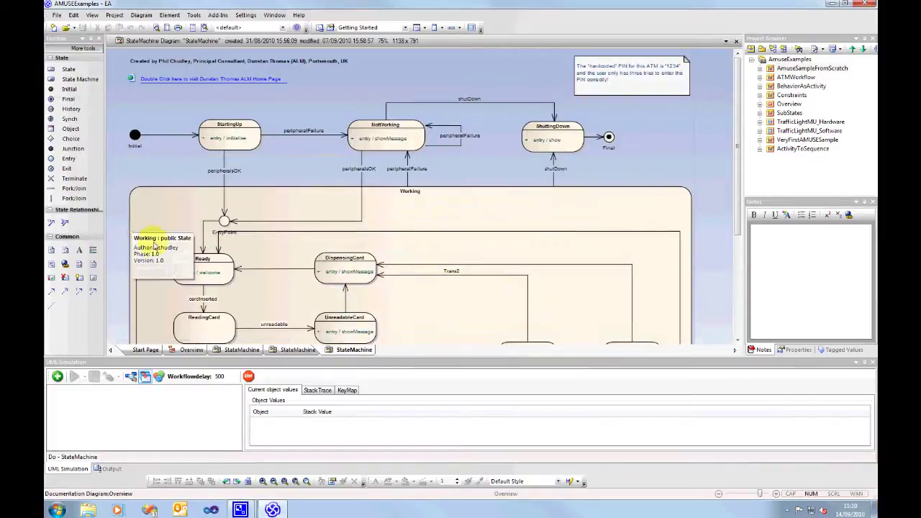
Put a breakpoint on the Ready state, then add the ATM state machine as a workflow and start it.
left_click(223, 266)
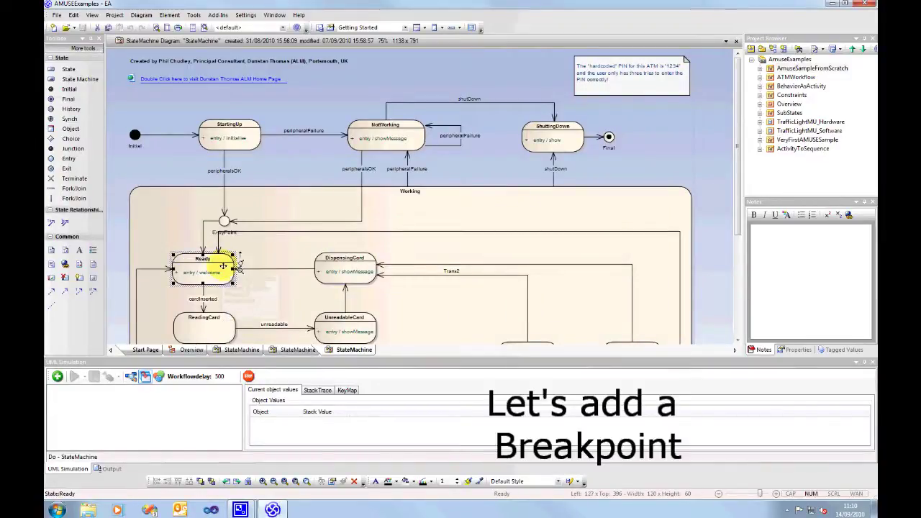
left_click(248, 377)
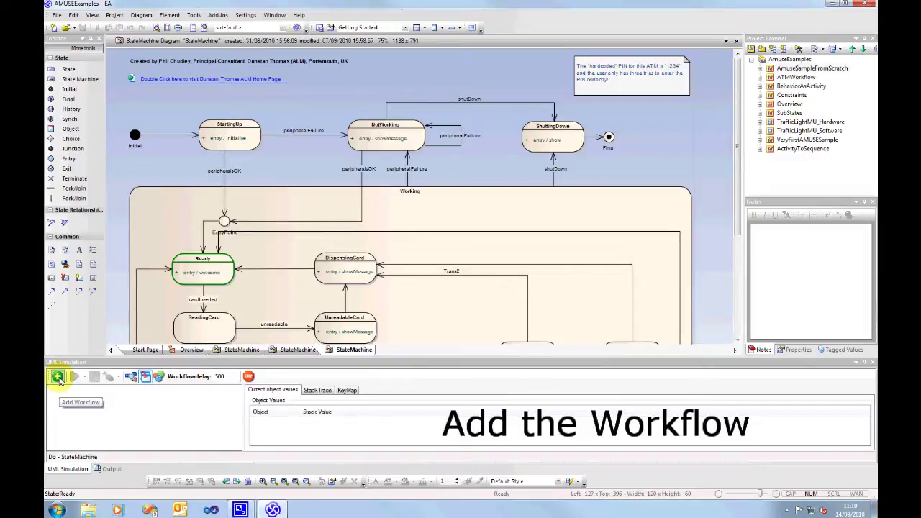
left_click(58, 377)
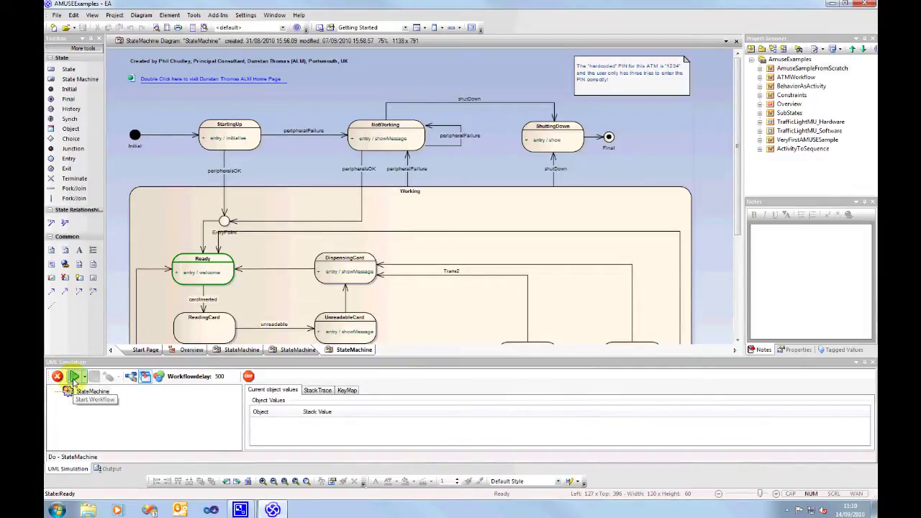
left_click(74, 376)
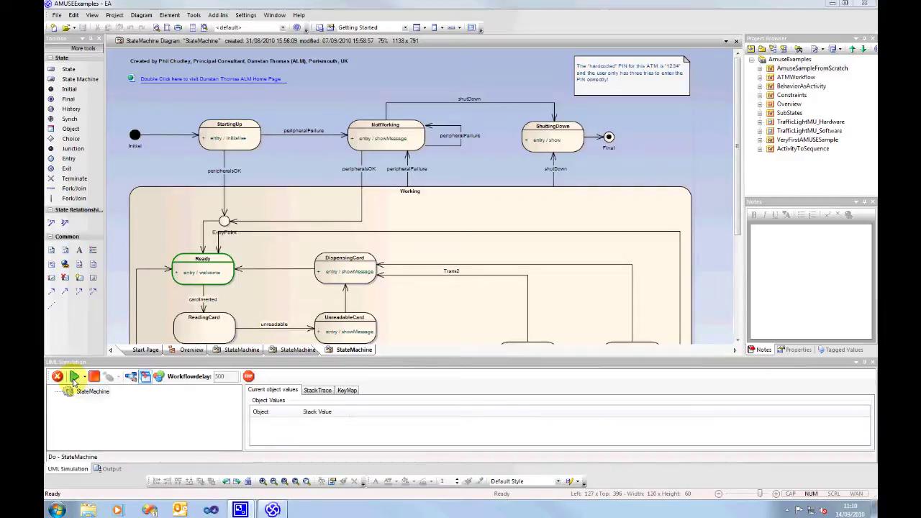
Run into StartingUp, OK its message, fire peripheralsOK, and OK the insert-card prompt.
left_click(74, 378)
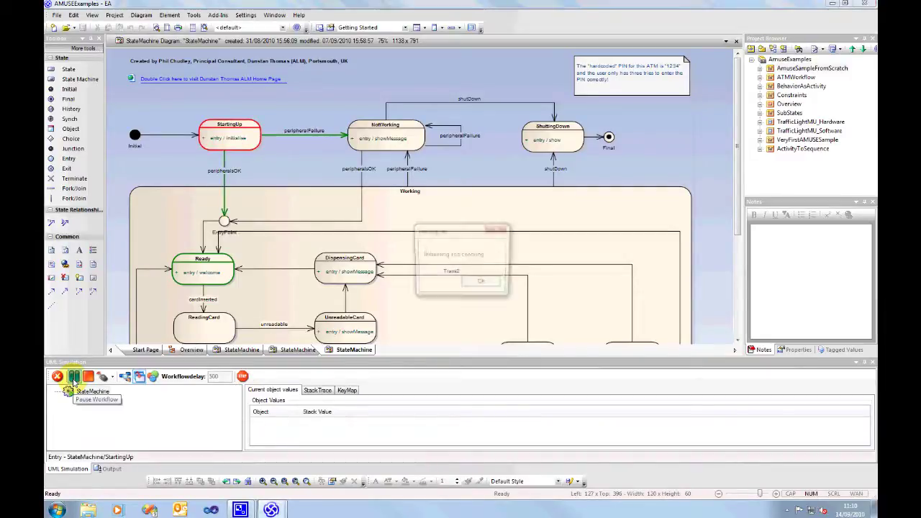
left_click(474, 285)
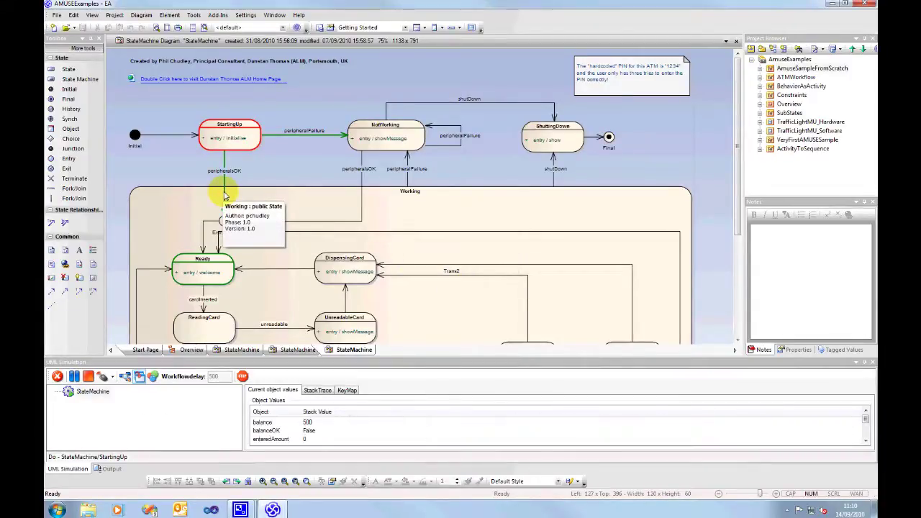
left_click(104, 377)
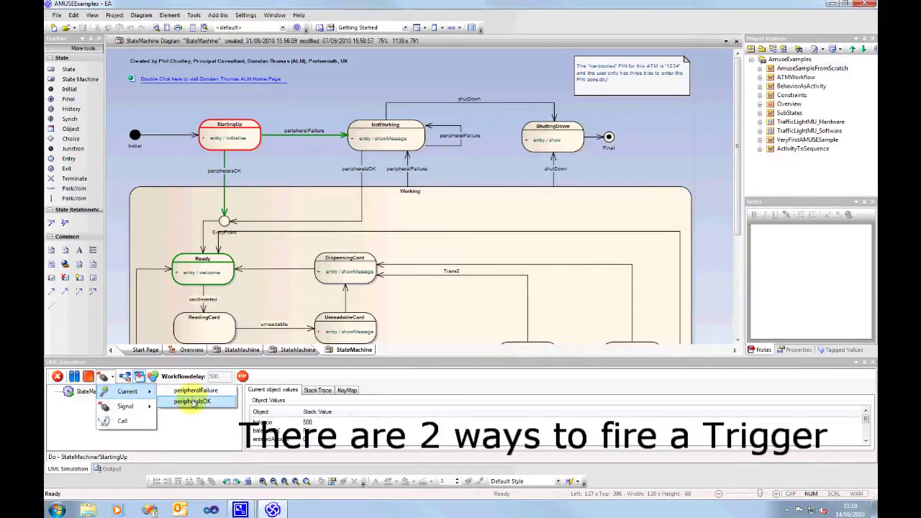
left_click(192, 402)
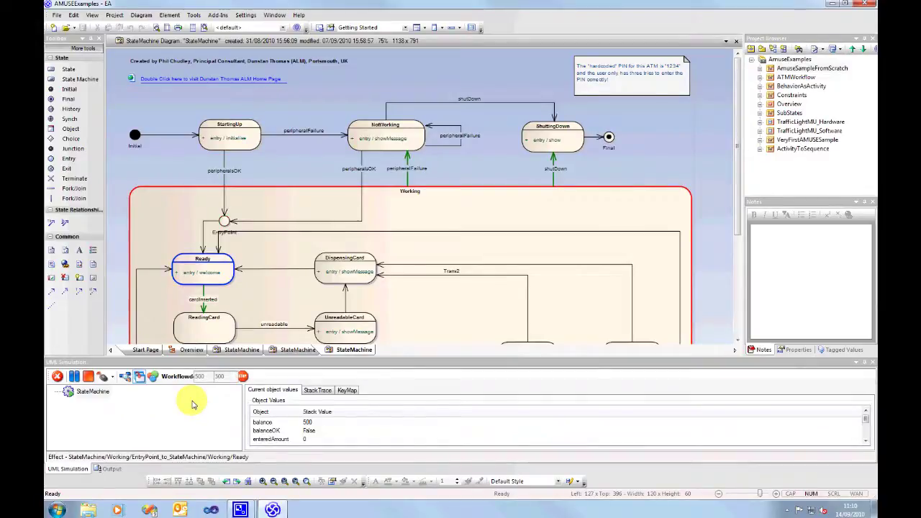
left_click(478, 284)
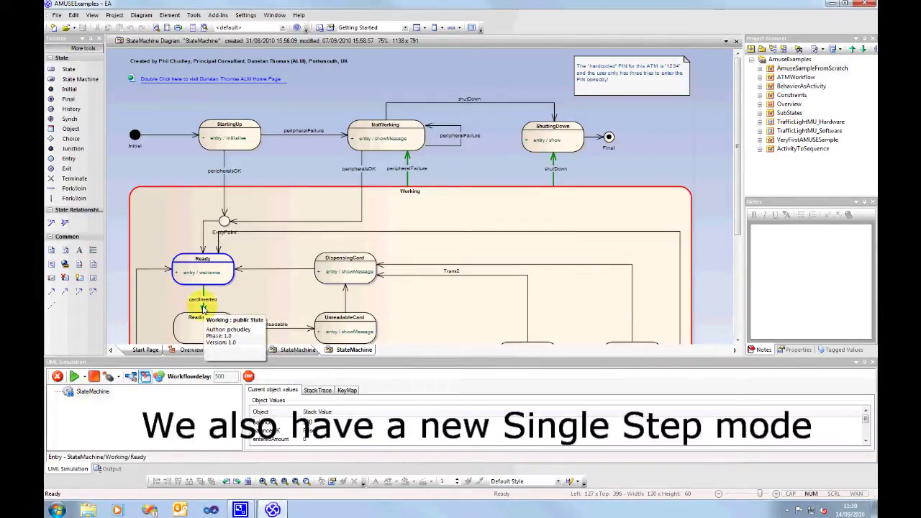
Switch to single-step mode, fire cardInserted, and acknowledge the Unreadable Card message.
left_click(84, 377)
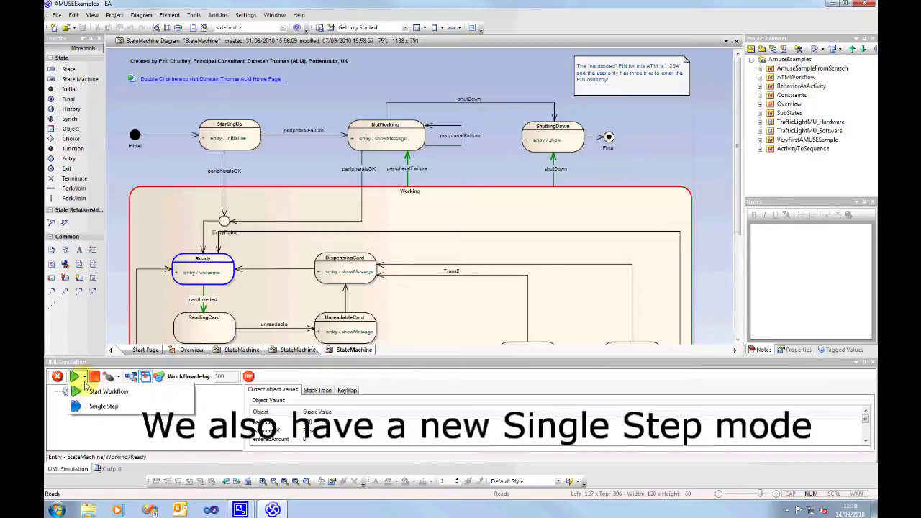
left_click(115, 408)
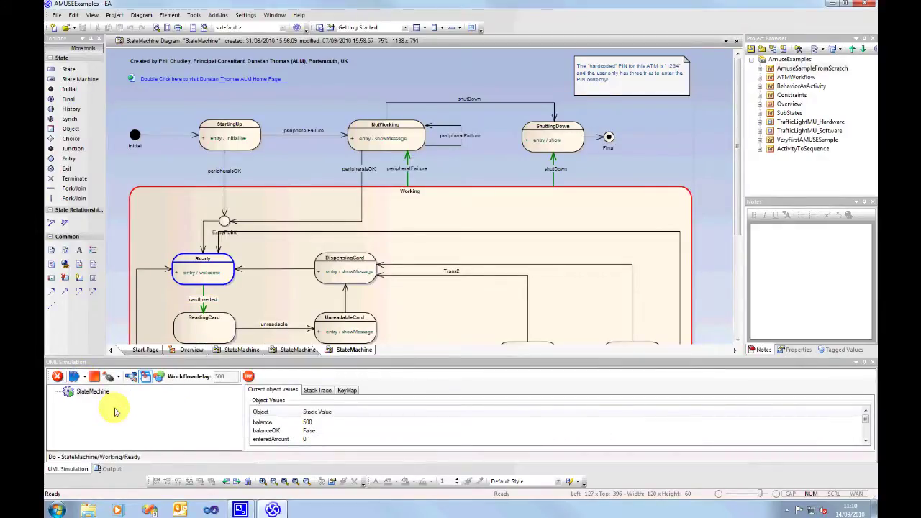
left_click(119, 377)
left_click(118, 380)
left_click(118, 380)
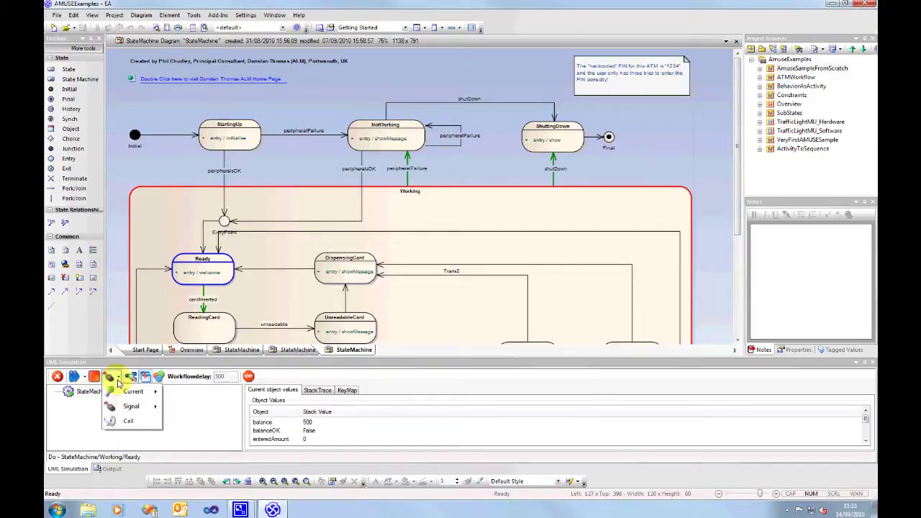
mouse_move(140, 394)
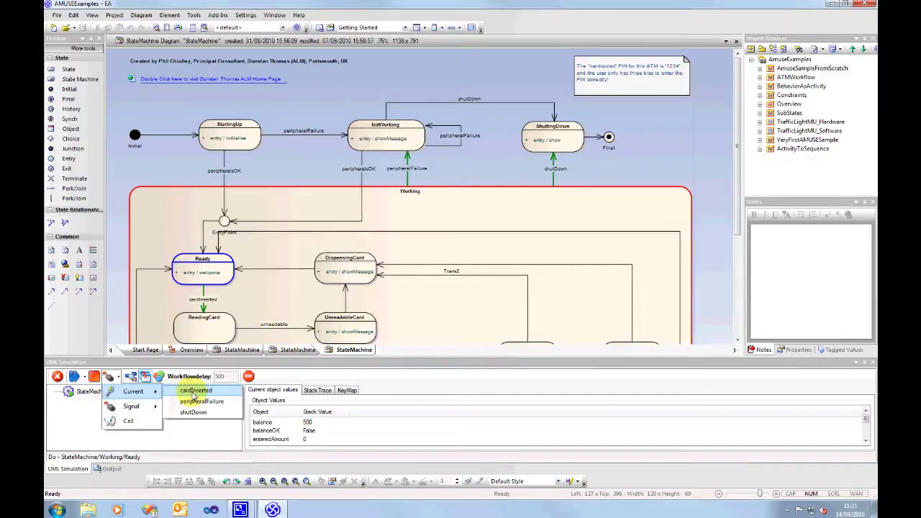
left_click(195, 390)
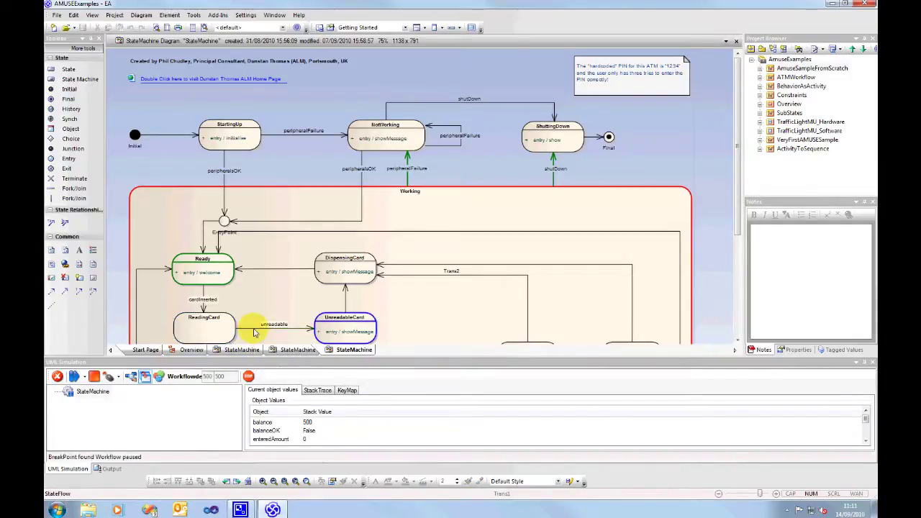
left_click(489, 284)
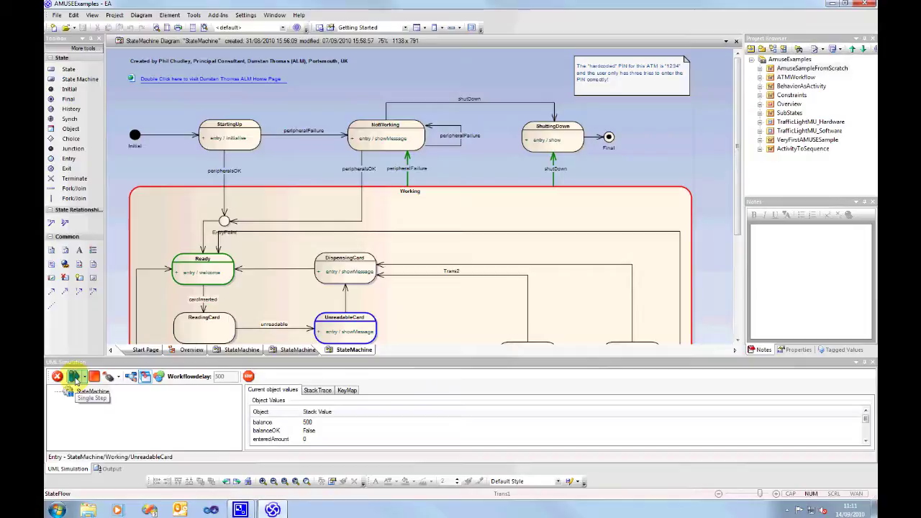
Single-step twice through DispensingCard back to Ready, OK-ing the dispensing and insert-card messages.
left_click(75, 380)
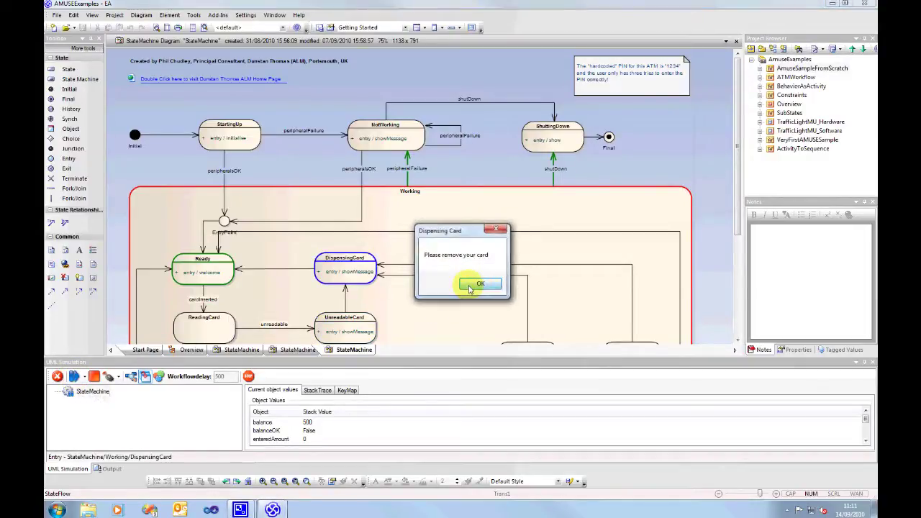
left_click(479, 283)
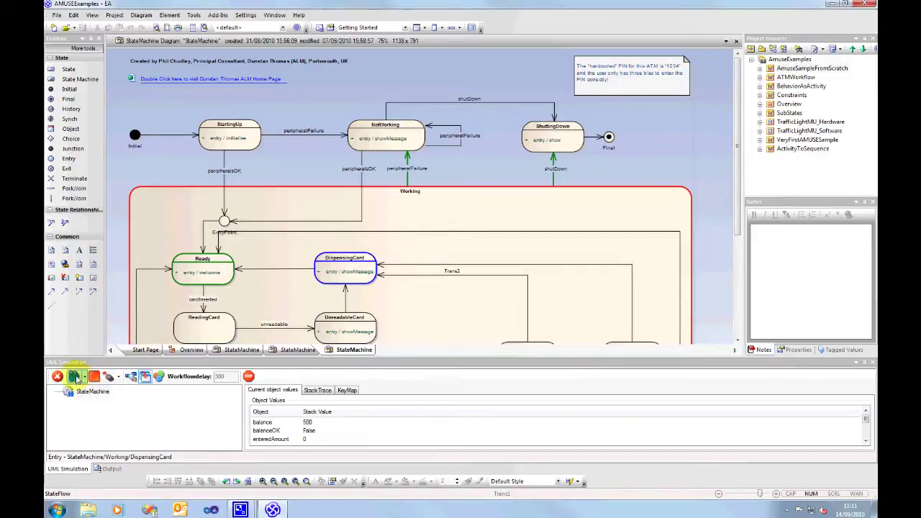
left_click(75, 380)
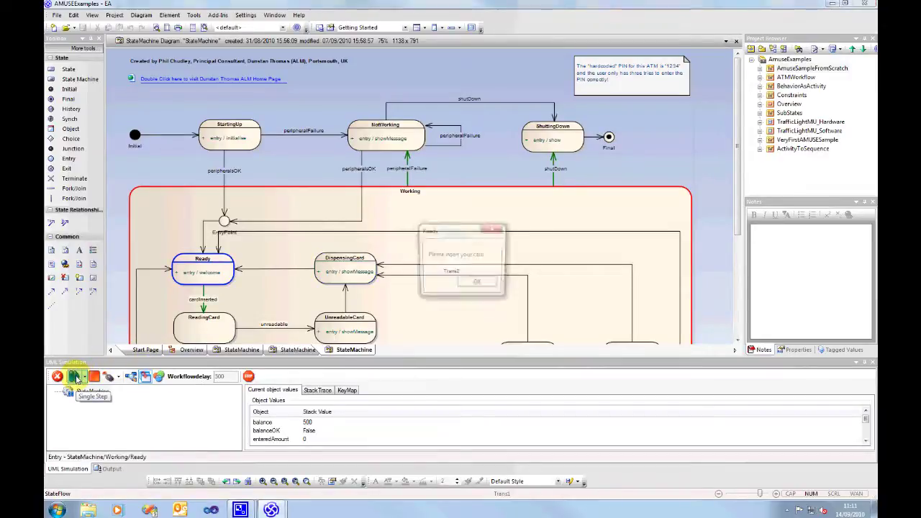
left_click(477, 282)
Resume the workflow and fire cardInserted from the diagram's green arrow into ReadingCard.
left_click(83, 376)
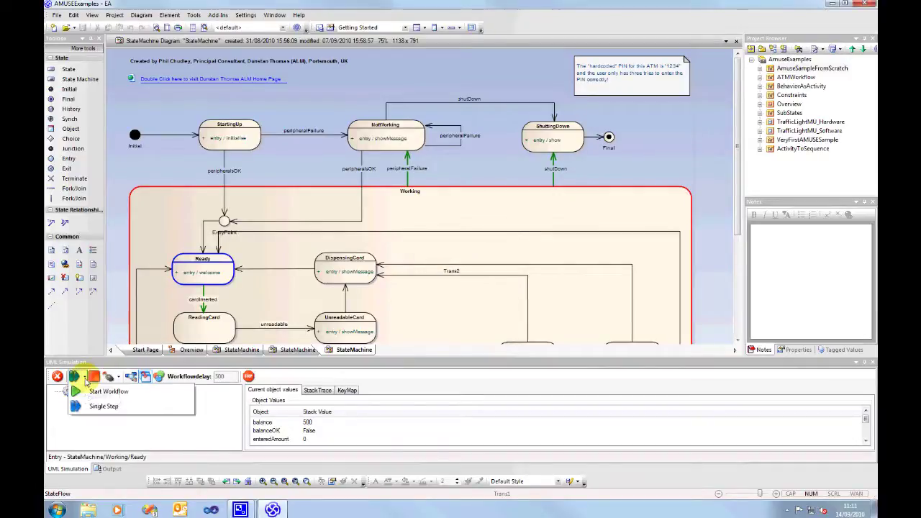
left_click(108, 391)
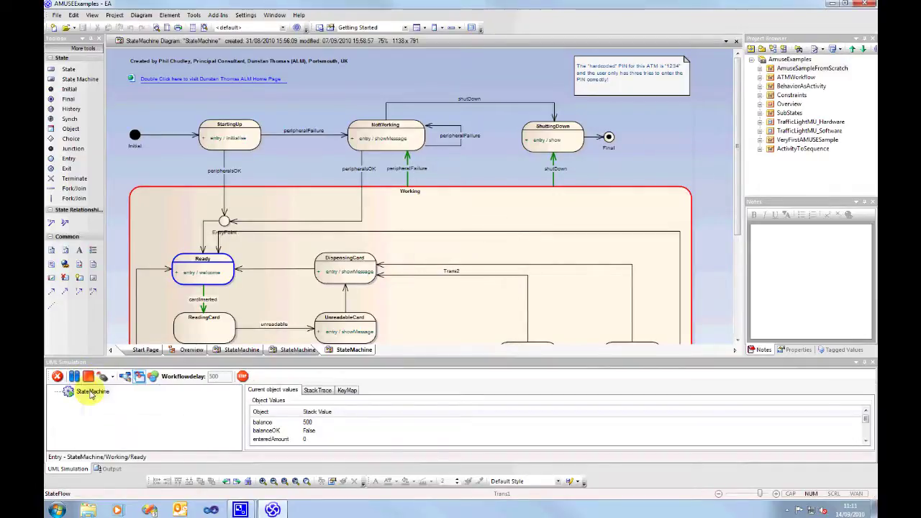
left_click(204, 290)
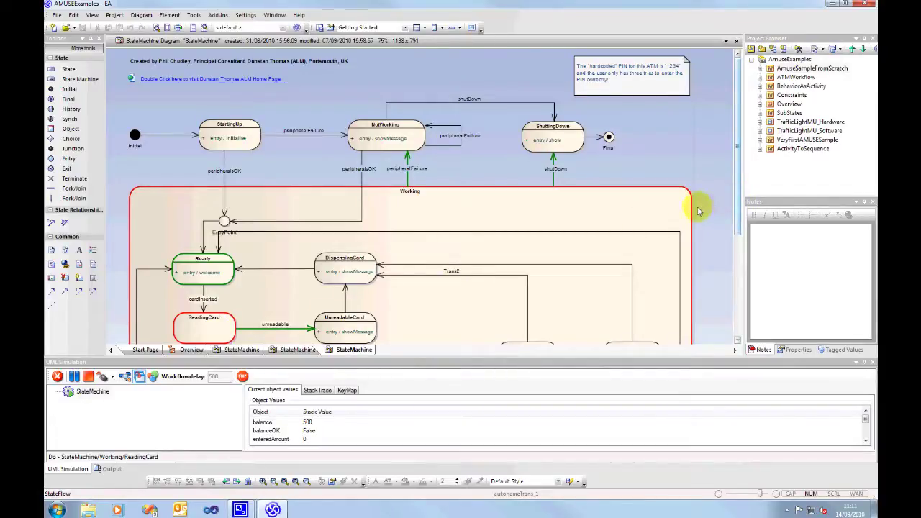
Fire shutDown, acknowledge the shutdown message, then acknowledge the Enter PIN prompt.
left_click(554, 180)
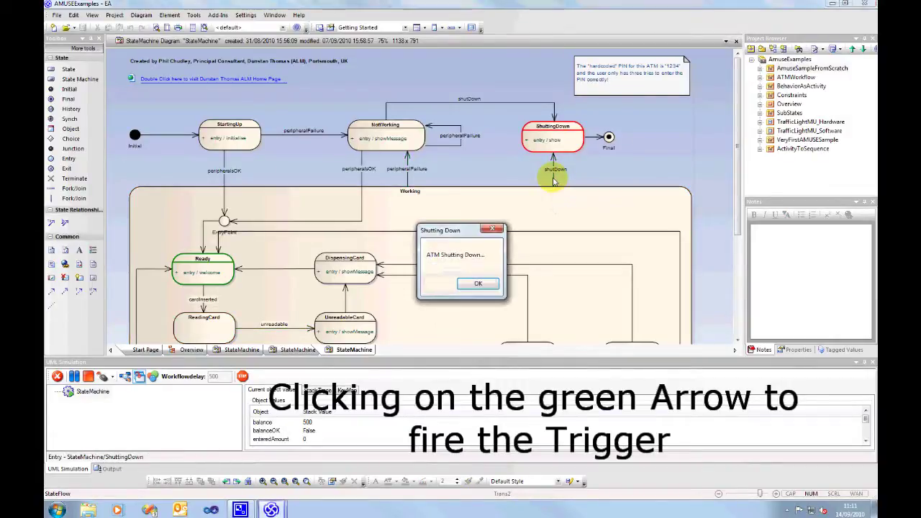
left_click(475, 283)
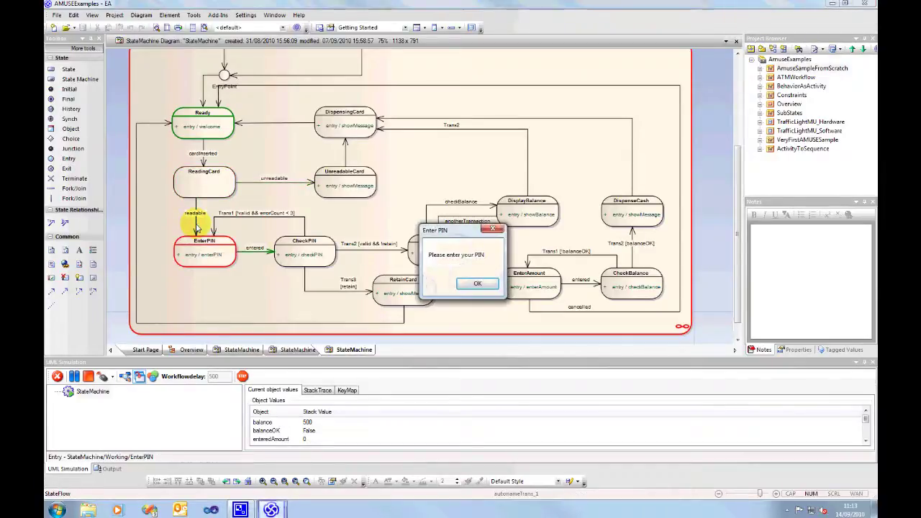
left_click(455, 285)
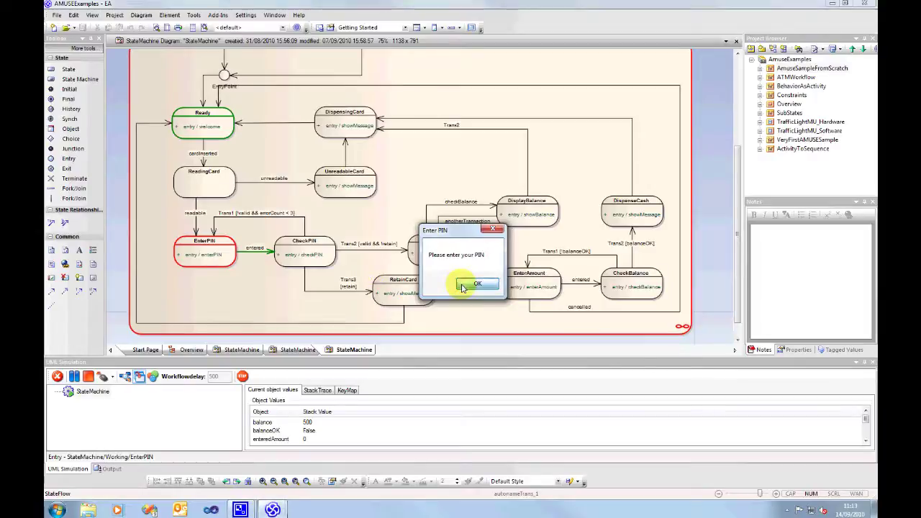
left_click(87, 395)
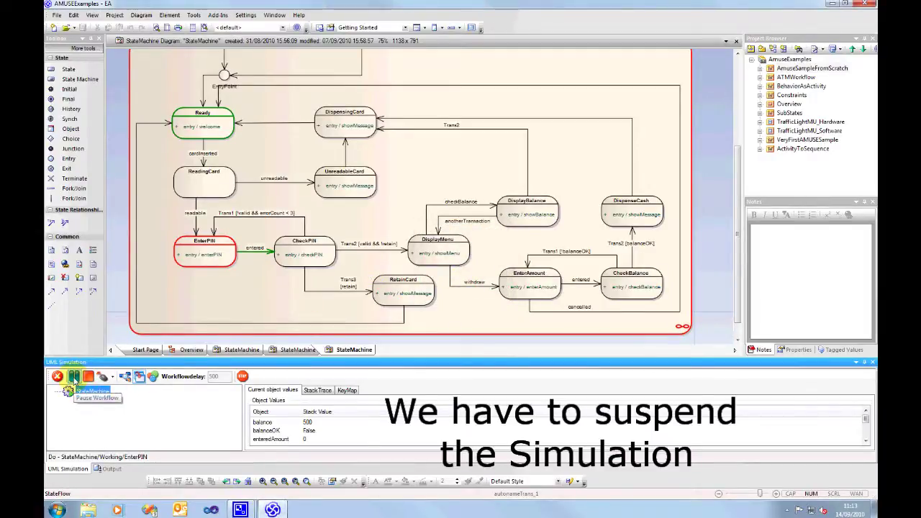
left_click(73, 376)
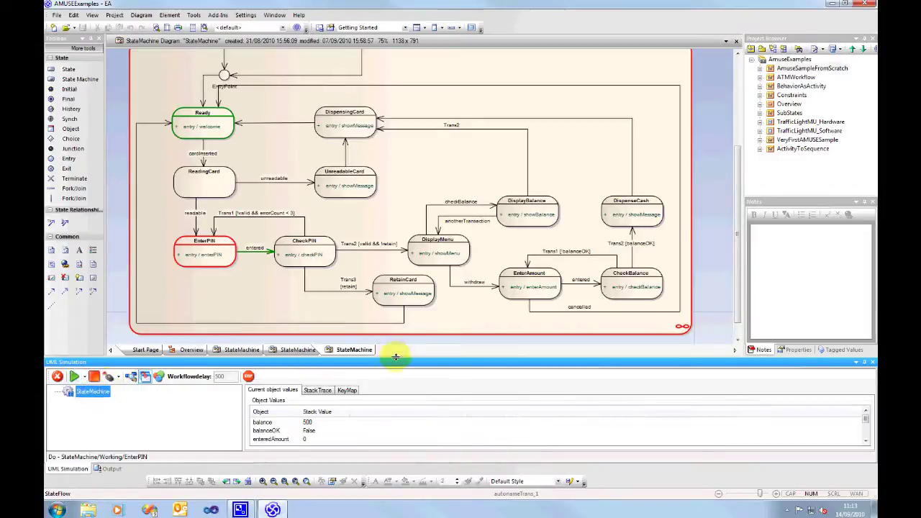
left_click_drag(395, 357, 396, 294)
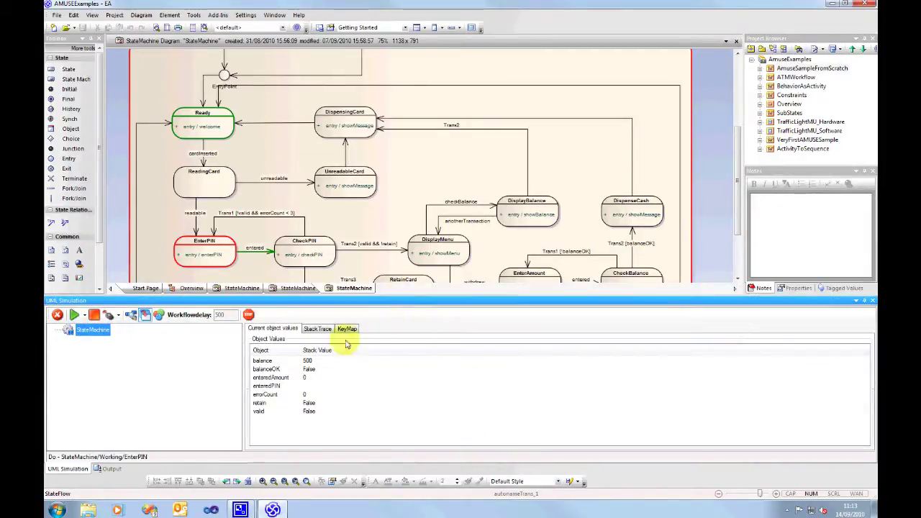
double_click(274, 386)
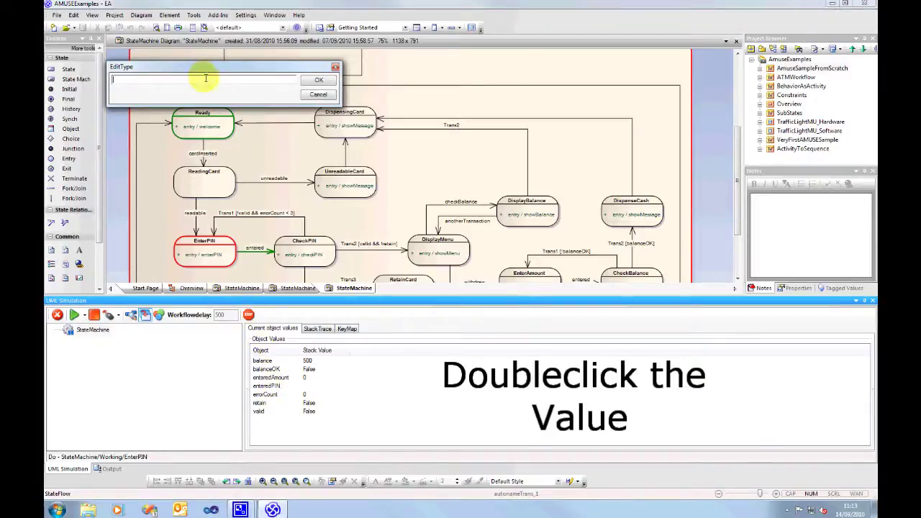
type("1234")
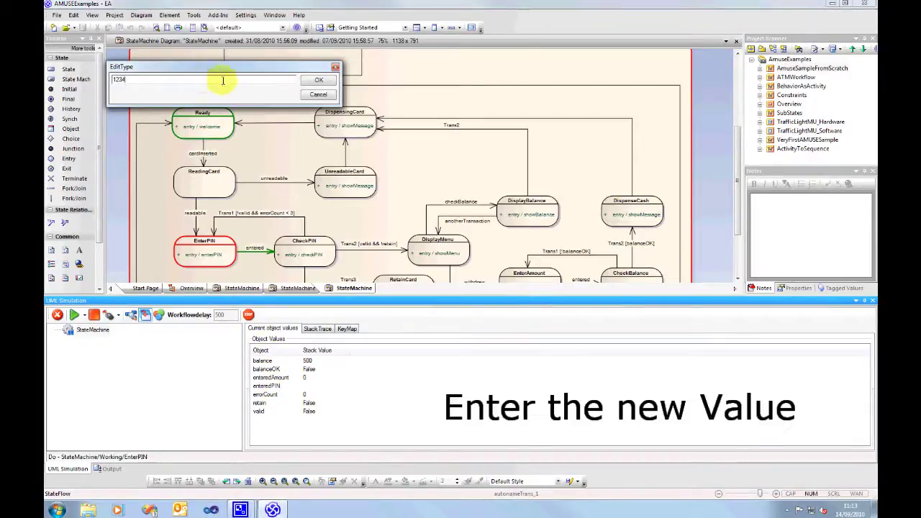
left_click(315, 80)
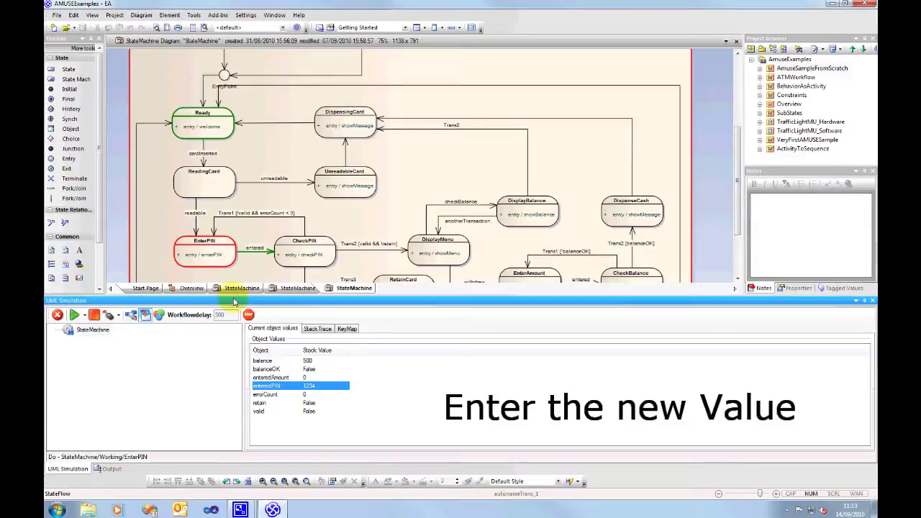
Fire the entered transition and acknowledge the DisplayMenu message.
left_click_drag(234, 293, 234, 303)
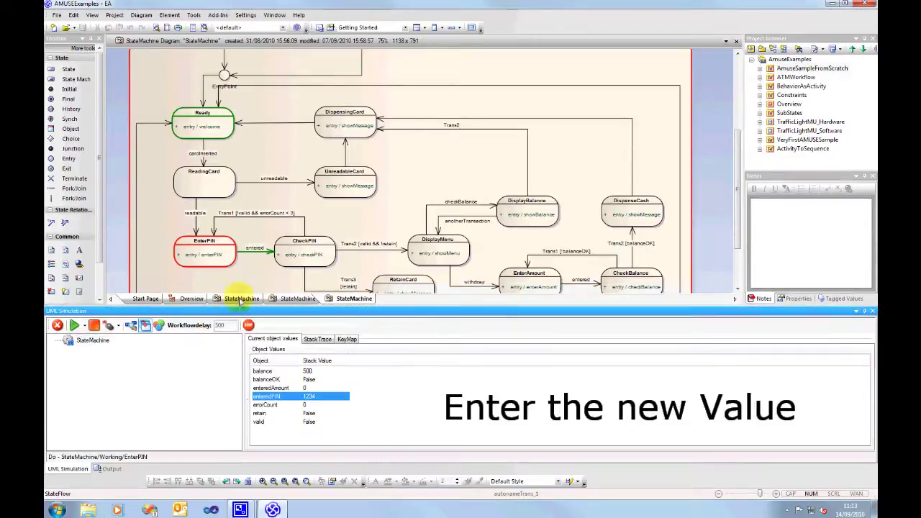
left_click(259, 253)
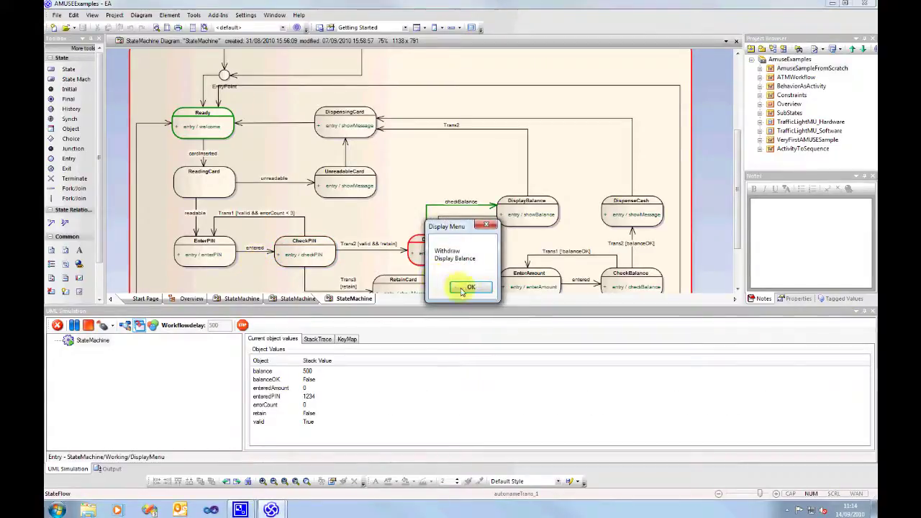
left_click(465, 291)
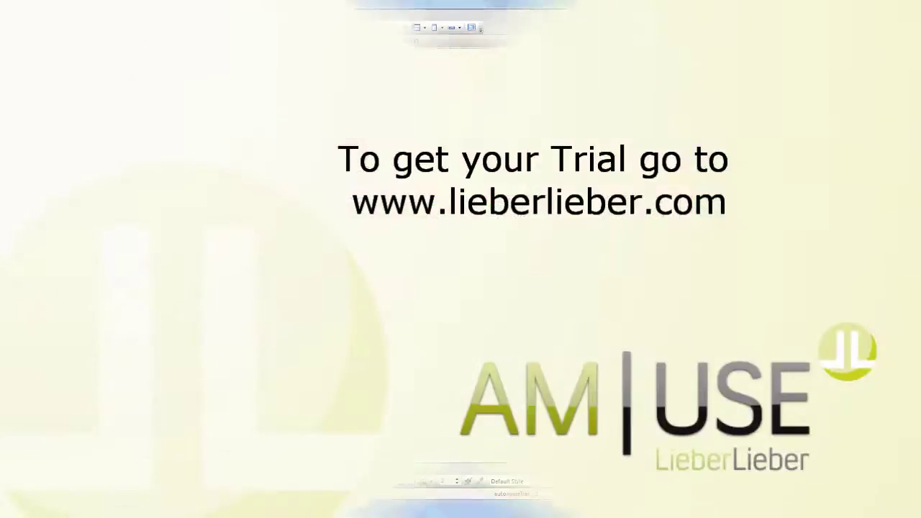